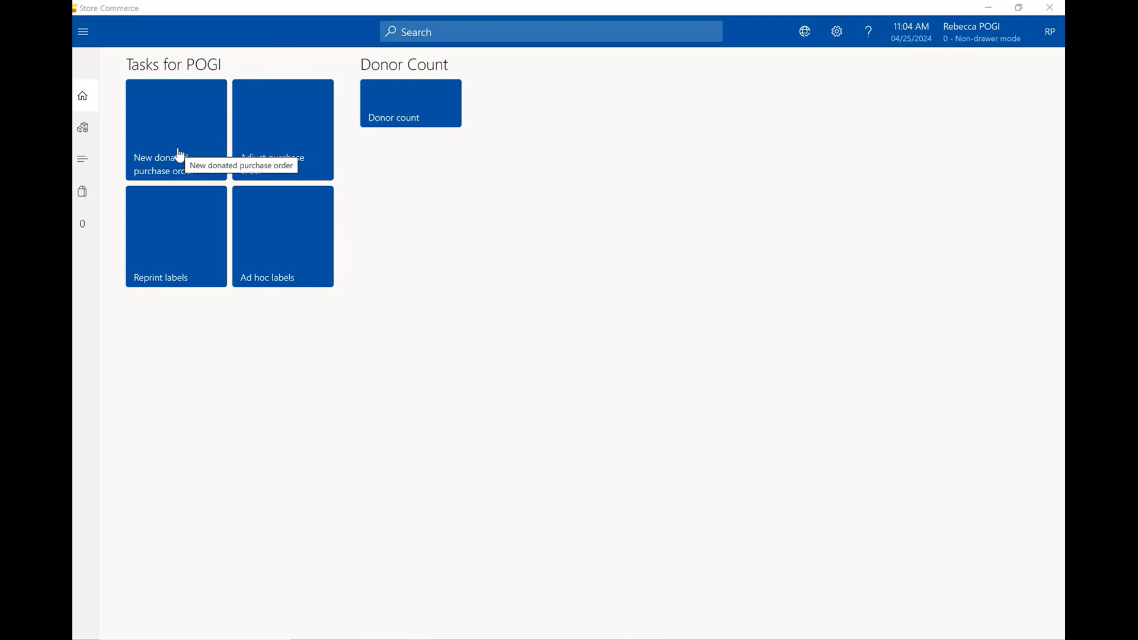
Start a new donated purchase order using the Hardline label layout
{"action": "left_click", "coordinate": [183, 135]}
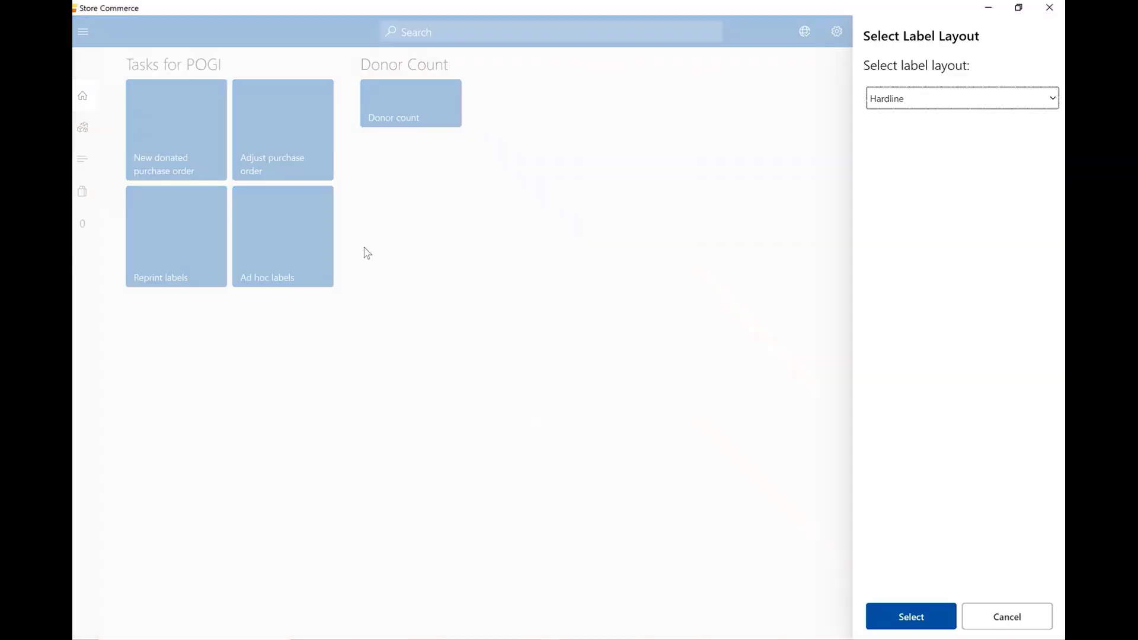
{"action": "left_click", "coordinate": [1053, 100]}
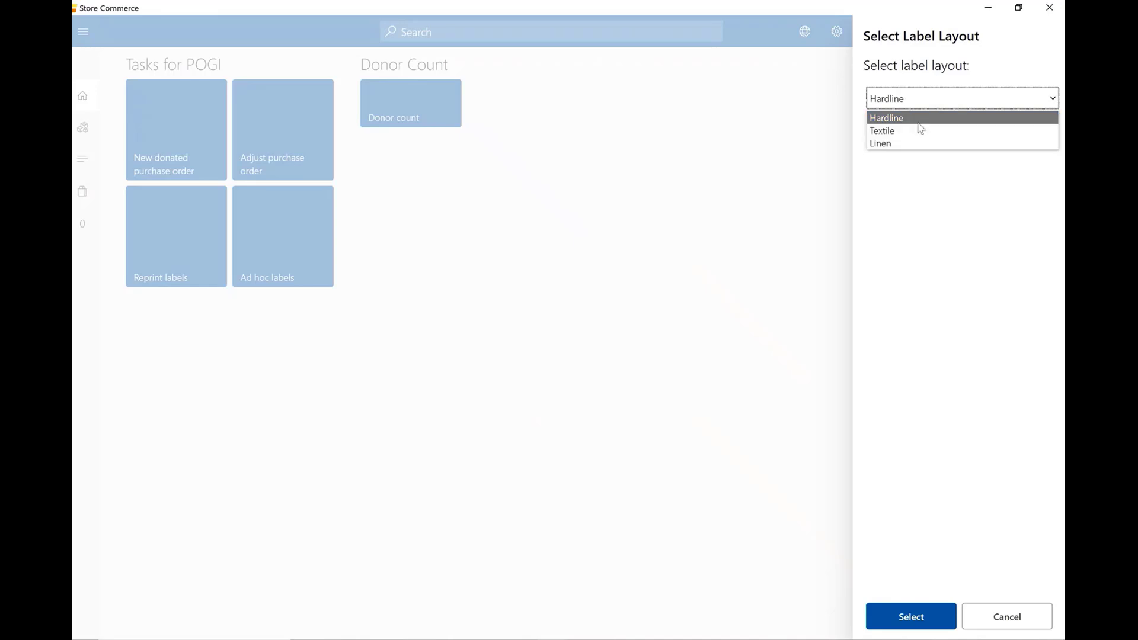
{"action": "left_click", "coordinate": [935, 623]}
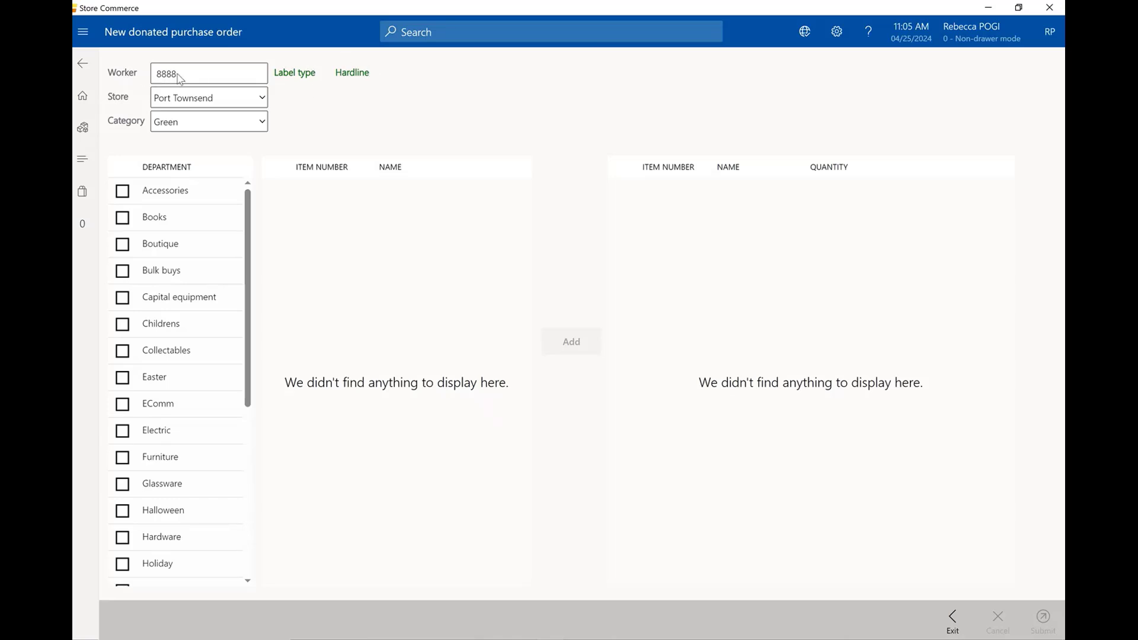
Keep Port Townsend as the order's store and choose Green as its category
{"action": "left_click", "coordinate": [265, 101]}
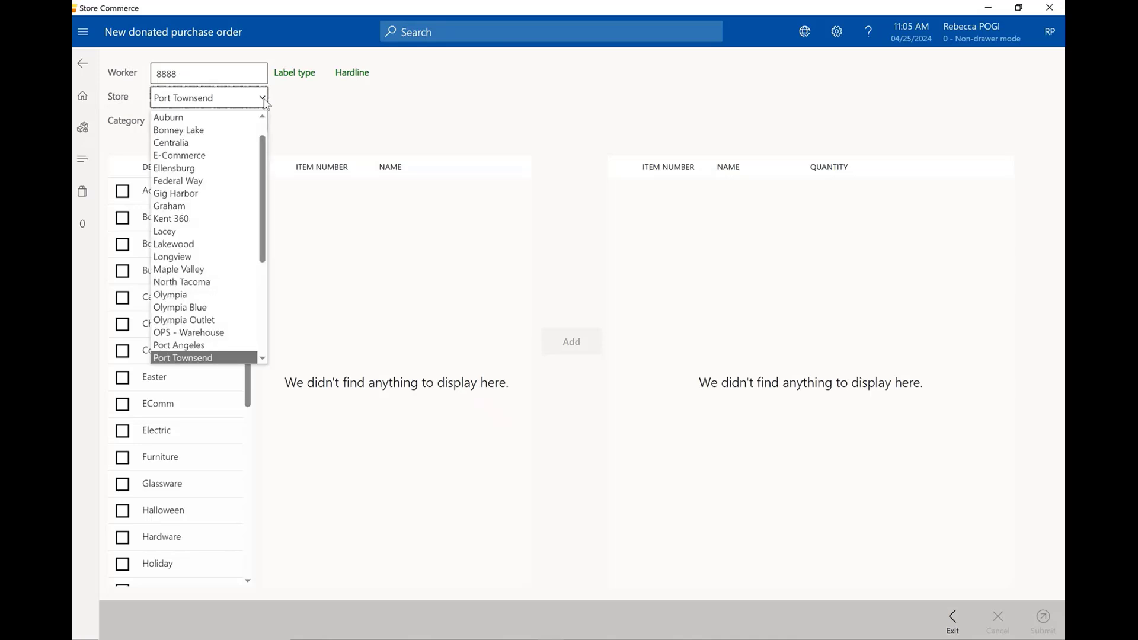
{"action": "left_click", "coordinate": [264, 101]}
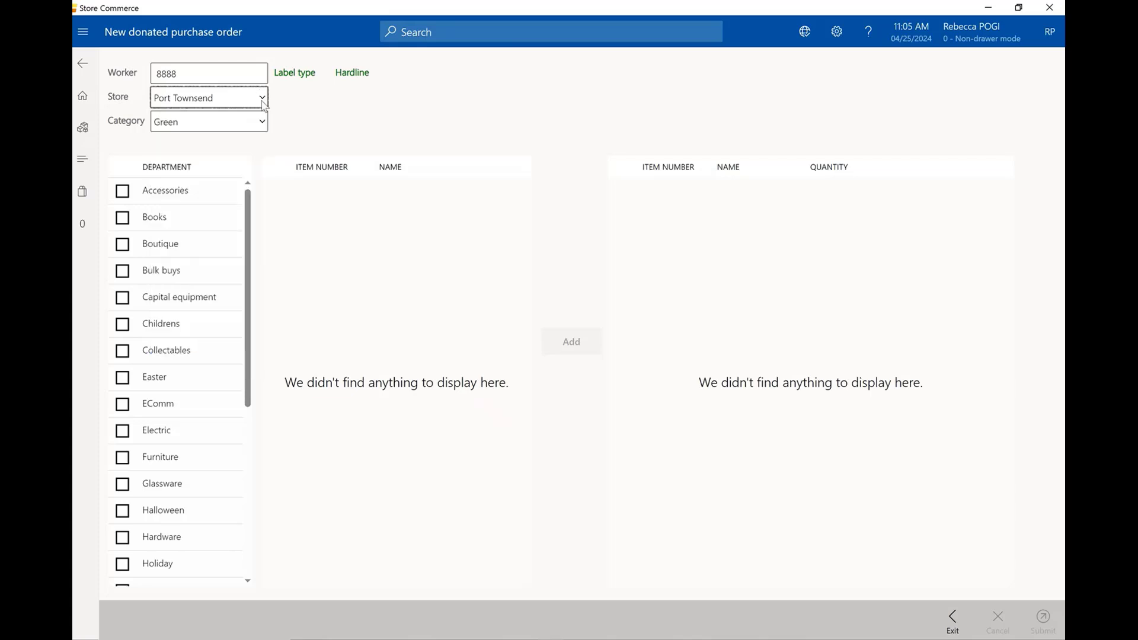
{"action": "left_click", "coordinate": [264, 122]}
{"action": "left_click", "coordinate": [265, 123]}
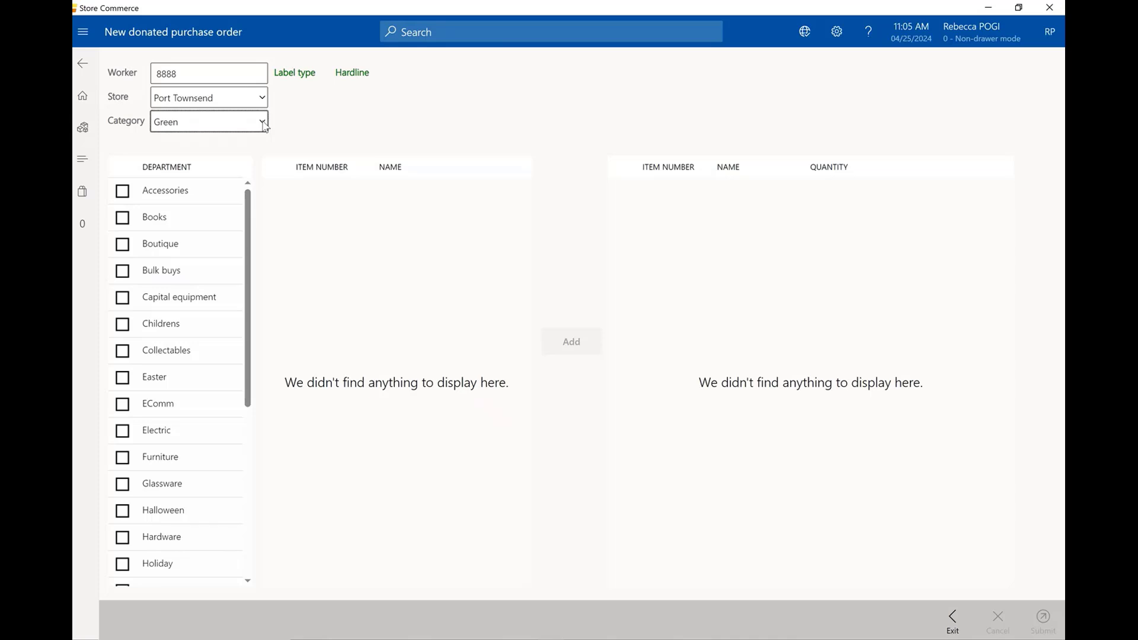
{"action": "left_click", "coordinate": [265, 126]}
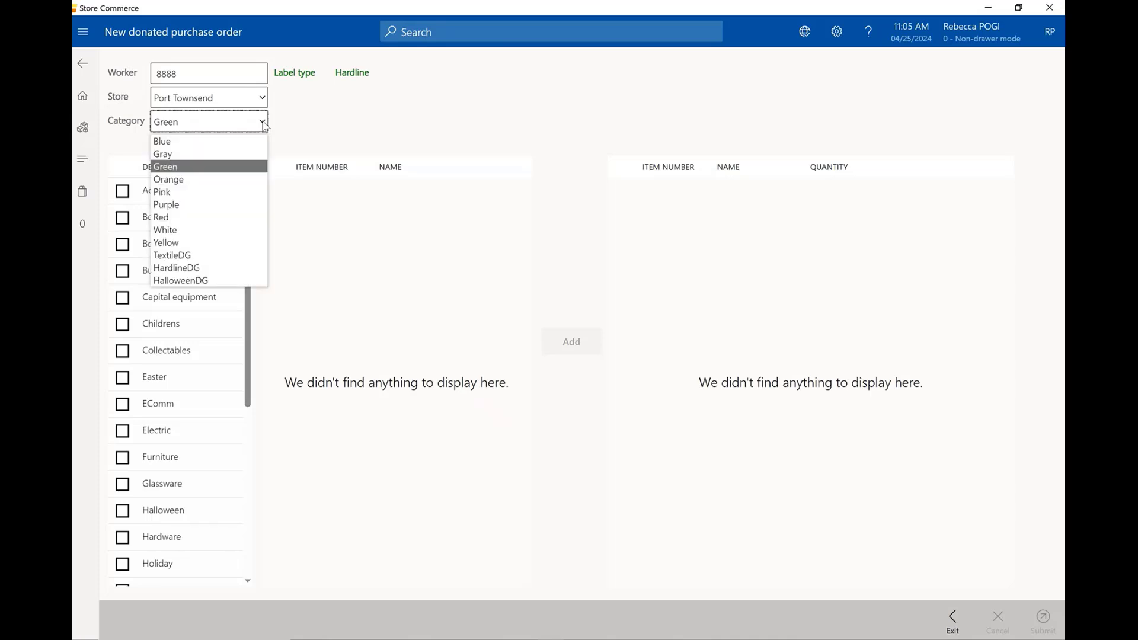
{"action": "left_click", "coordinate": [240, 170]}
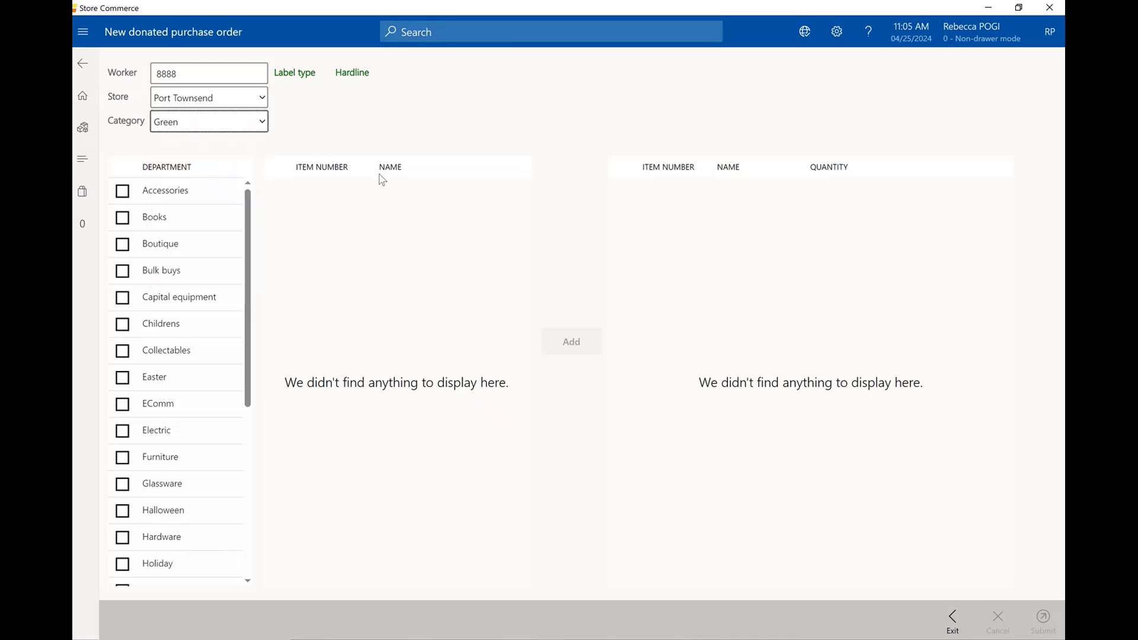
In the Toys department, select the Green items priced $0.99, $3.99 and $5.99
{"action": "scroll", "coordinate": [158, 472], "scroll_direction": "down", "scroll_amount": 5}
{"action": "scroll", "coordinate": [158, 473], "scroll_direction": "down", "scroll_amount": 2}
{"action": "left_click", "coordinate": [127, 542]}
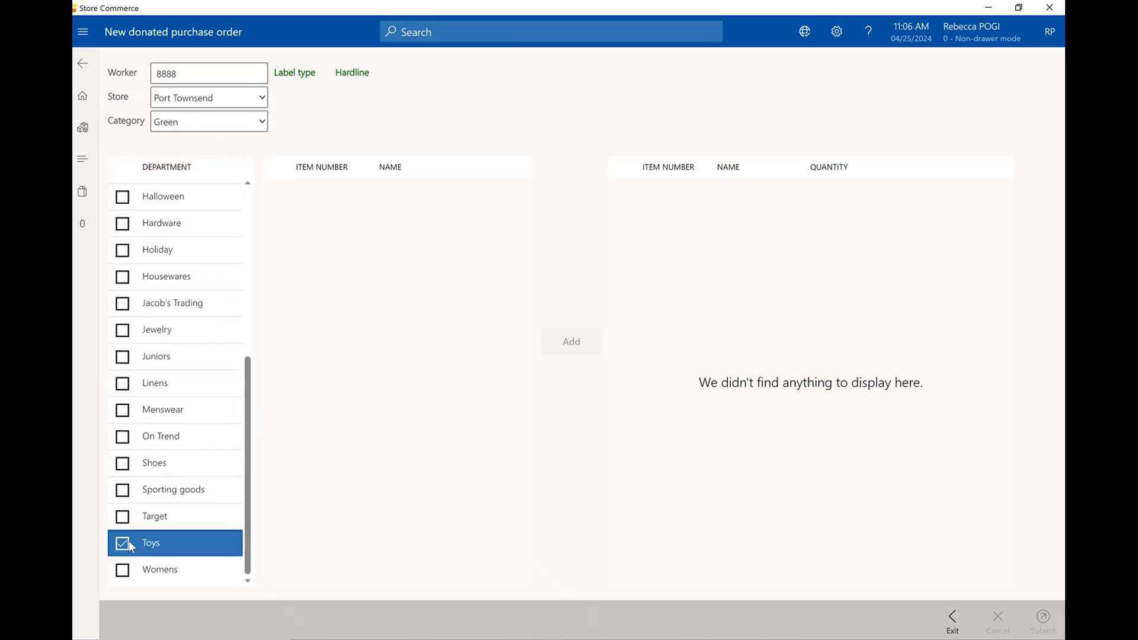
{"action": "left_click", "coordinate": [276, 191]}
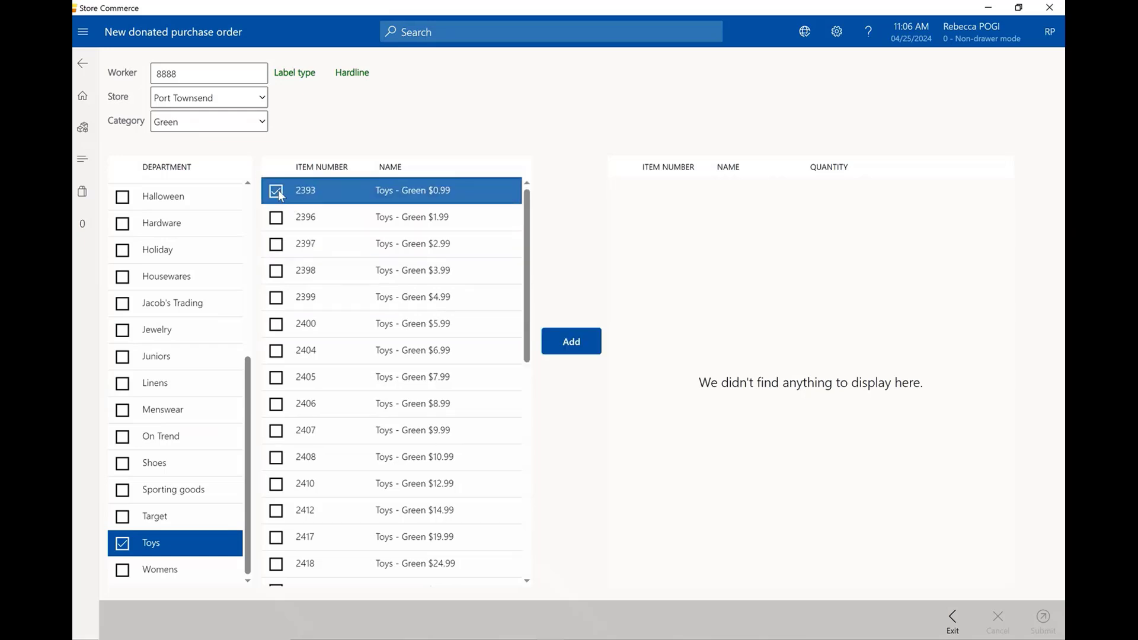
{"action": "left_click", "coordinate": [290, 274]}
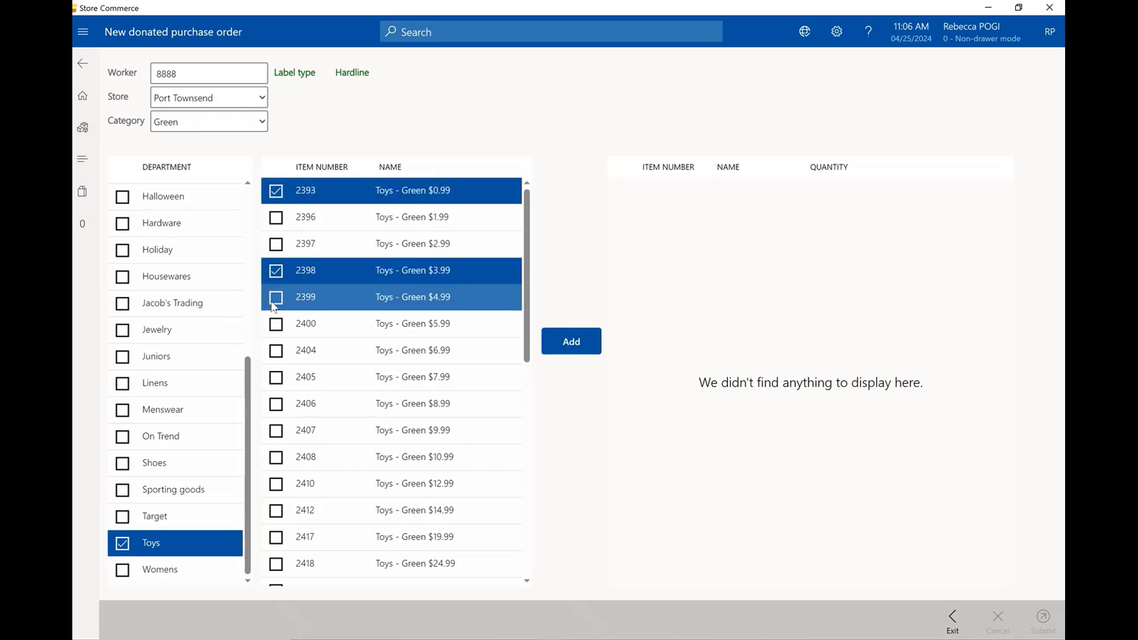
{"action": "left_click", "coordinate": [276, 325]}
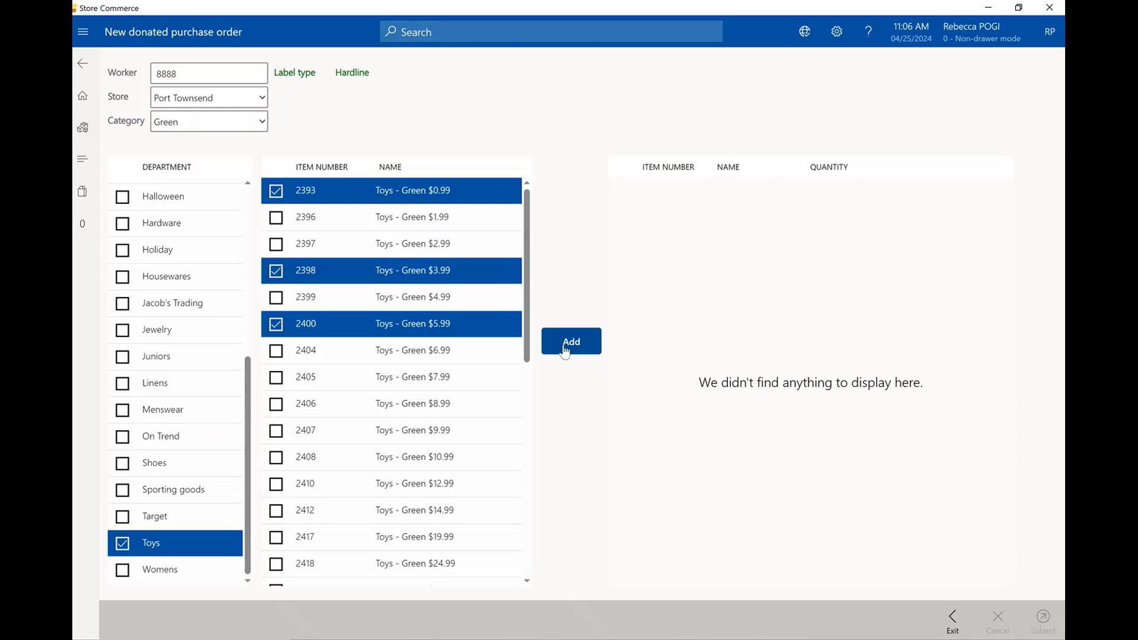
Add the selected toys to the order with quantities 2 for $0.99, 1 for $3.99 and 4 for $5.99
{"action": "left_click", "coordinate": [565, 353]}
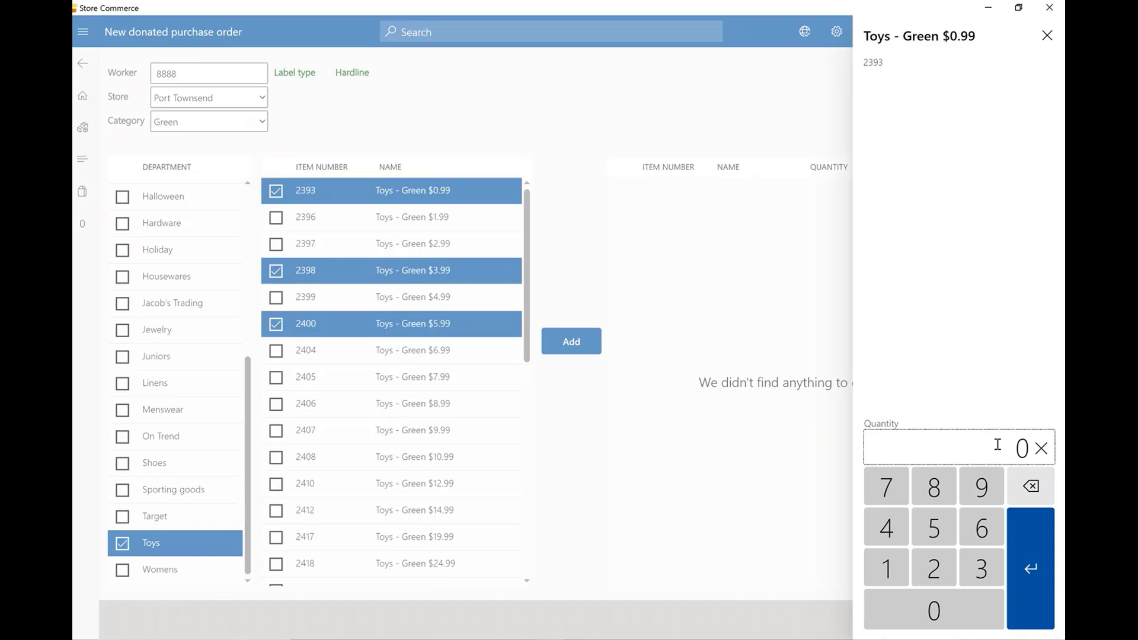
{"action": "type", "text": "2"}
{"action": "key", "text": "Return"}
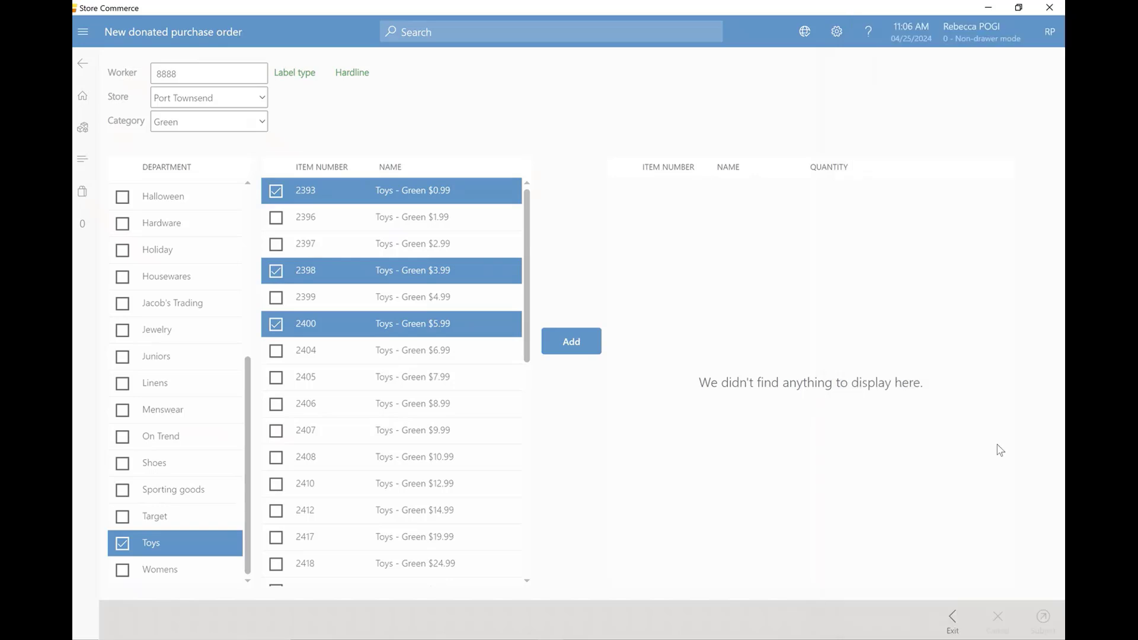
{"action": "type", "text": "1"}
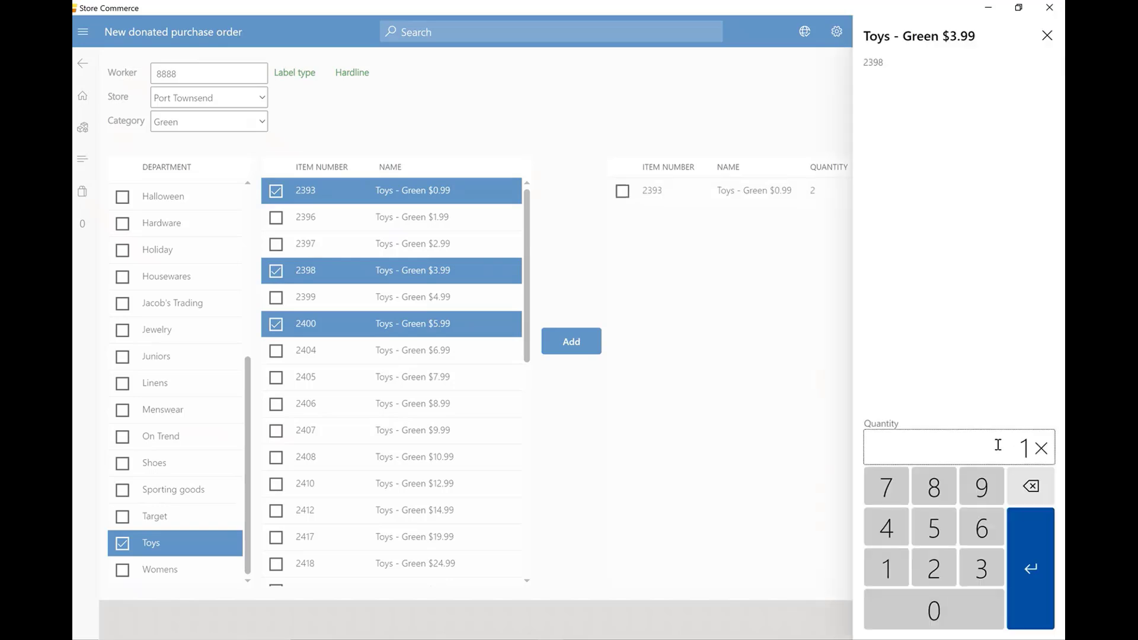
{"action": "key", "text": "Return"}
{"action": "type", "text": "4"}
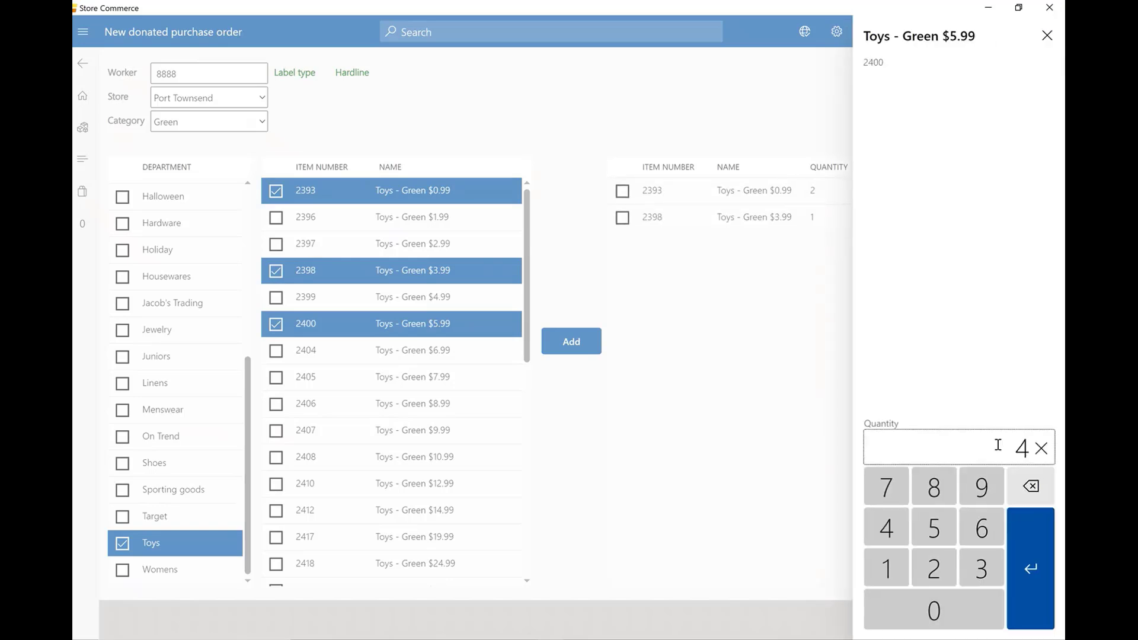
{"action": "key", "text": "Return"}
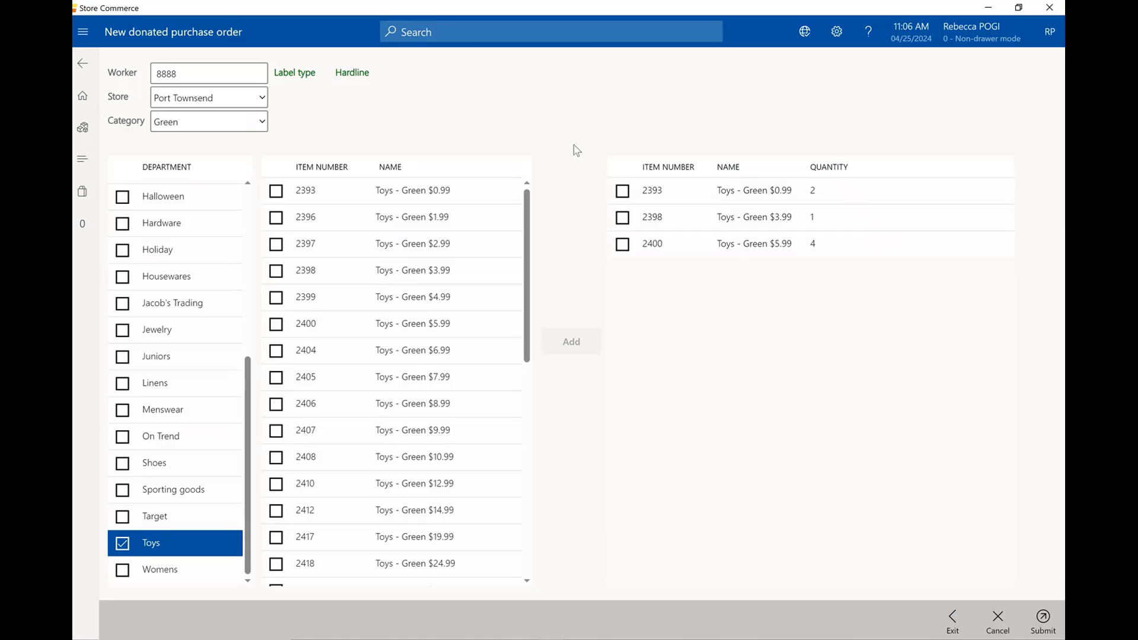
Add the Shoes - Green $0.99 item from the Shoes department to the order with quantity 3
{"action": "left_click", "coordinate": [204, 457]}
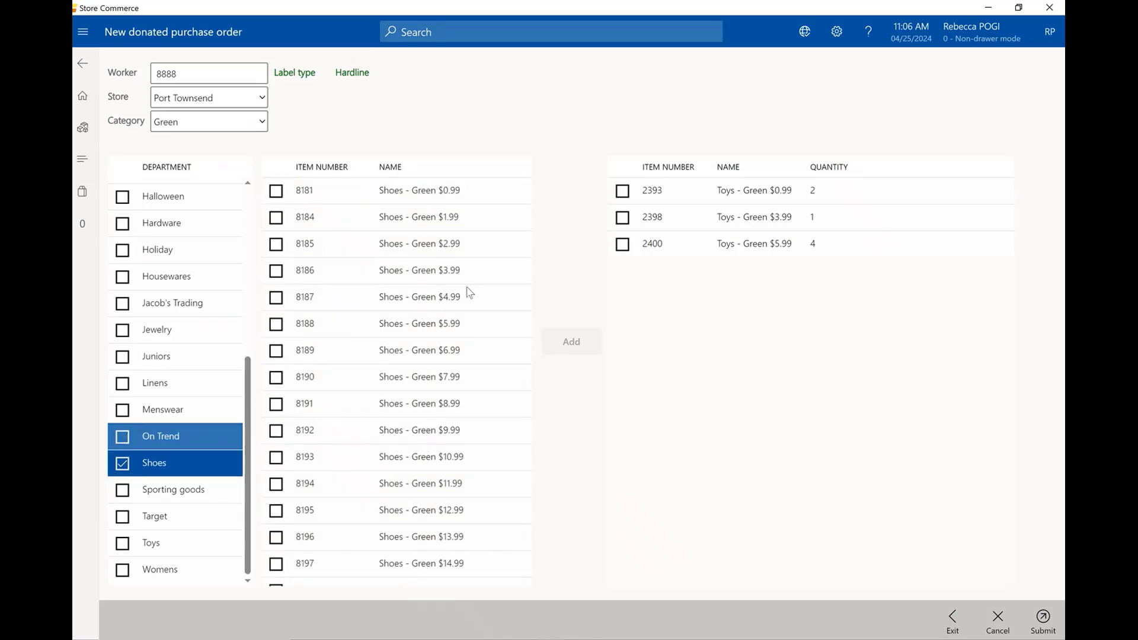
{"action": "left_click", "coordinate": [376, 196]}
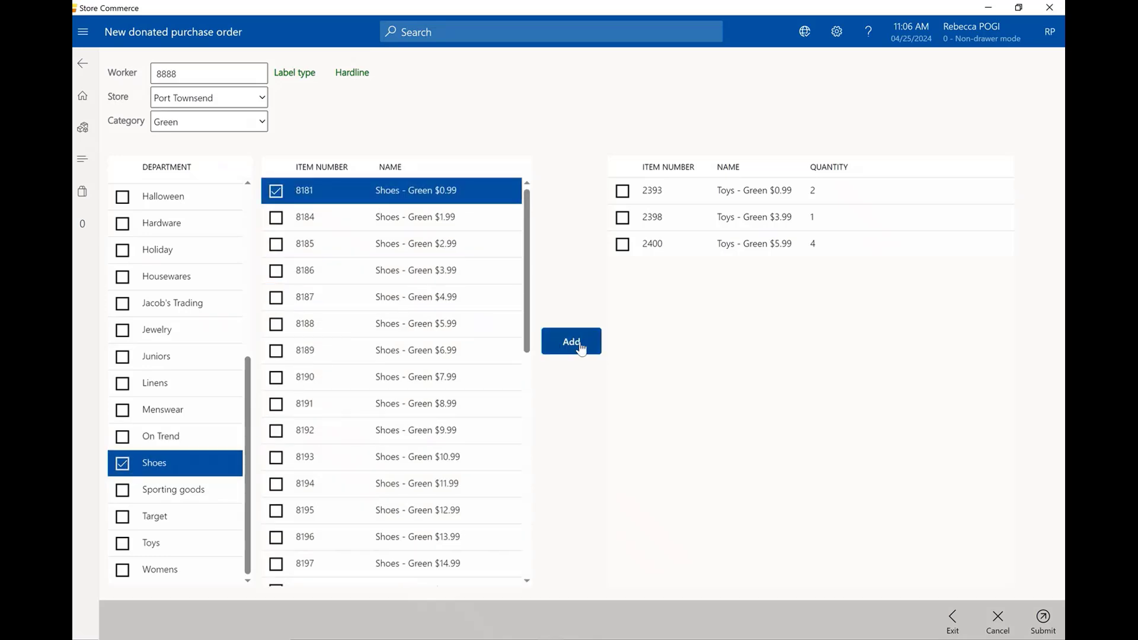
{"action": "left_click", "coordinate": [580, 349]}
{"action": "type", "text": "3"}
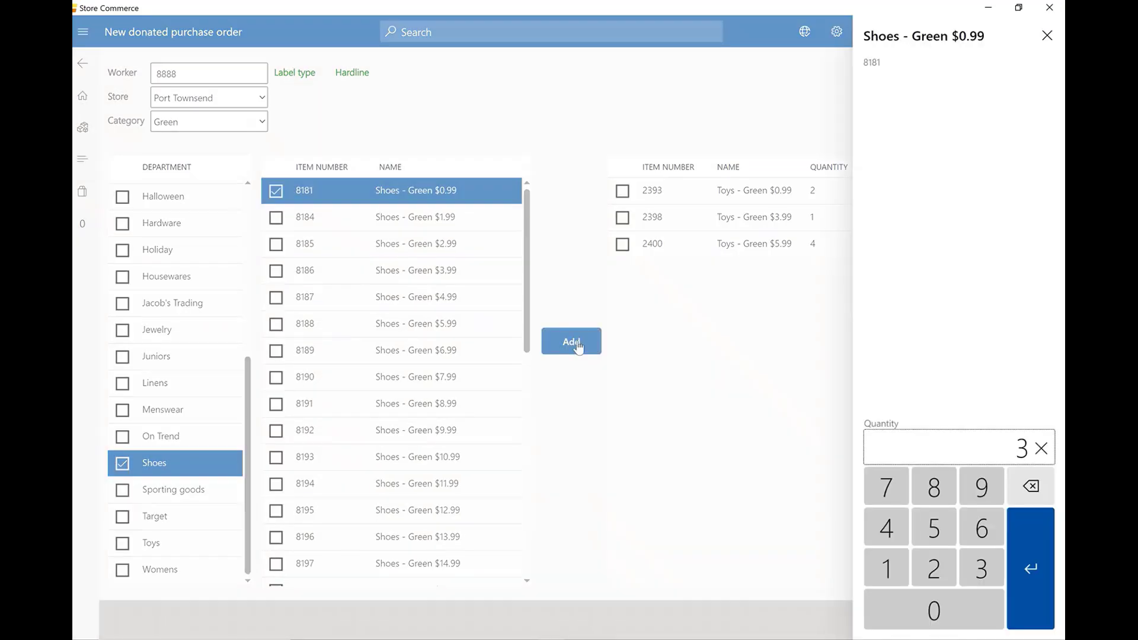
{"action": "key", "text": "Return"}
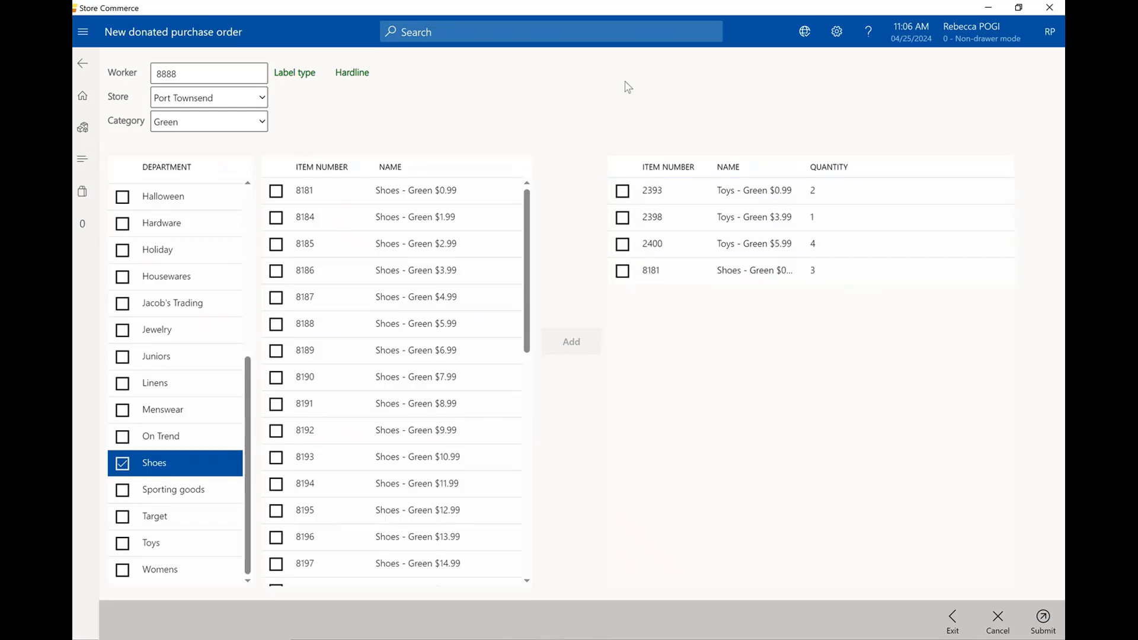
Start submitting the order, decline the confirmation, and set the quantity of Toys - Green $5.99 to 3
{"action": "left_click", "coordinate": [1043, 623]}
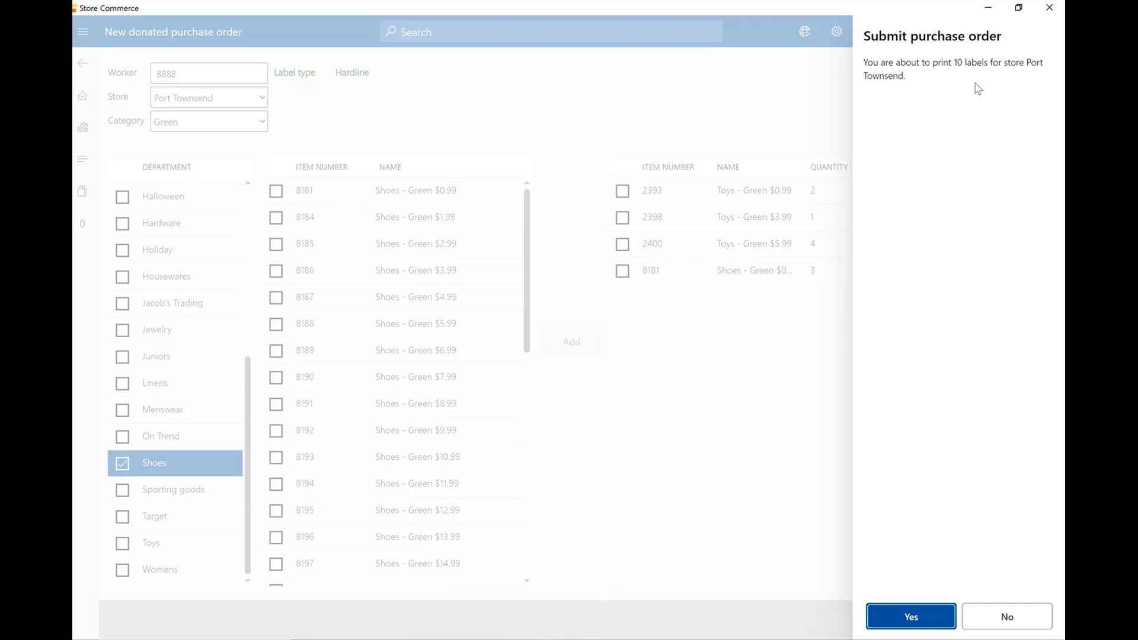
{"action": "left_click", "coordinate": [1019, 619]}
{"action": "left_click", "coordinate": [686, 254]}
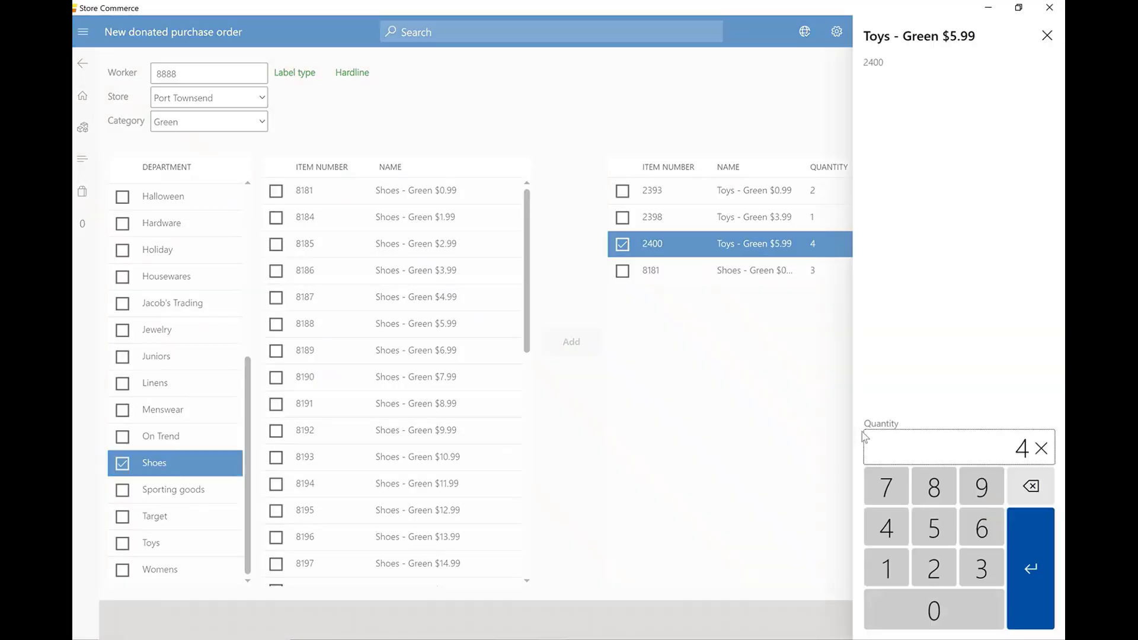
{"action": "type", "text": "3"}
{"action": "key", "text": "Return"}
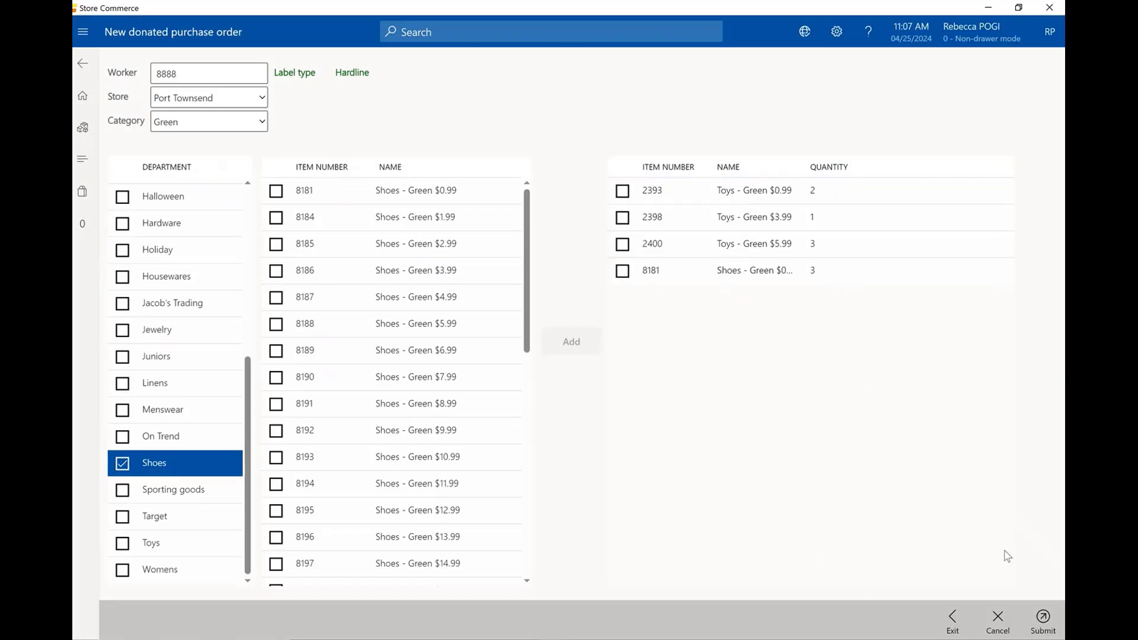
Submit the donated purchase order, confirm printing its labels for Port Townsend, and return to the task overview
{"action": "left_click", "coordinate": [1042, 628]}
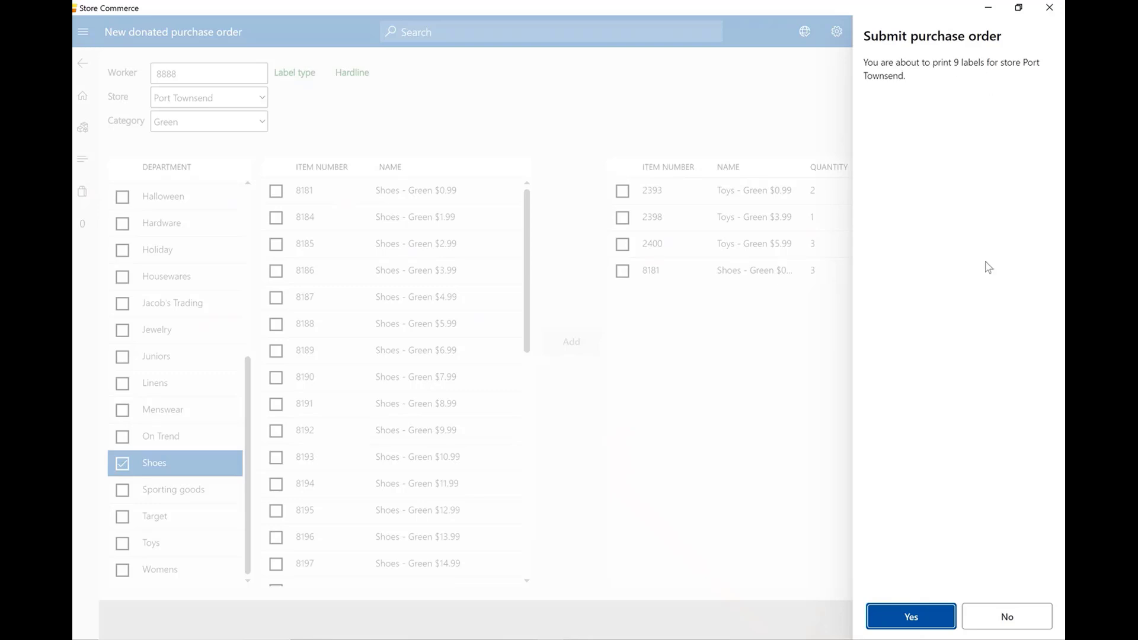
{"action": "left_click", "coordinate": [922, 616]}
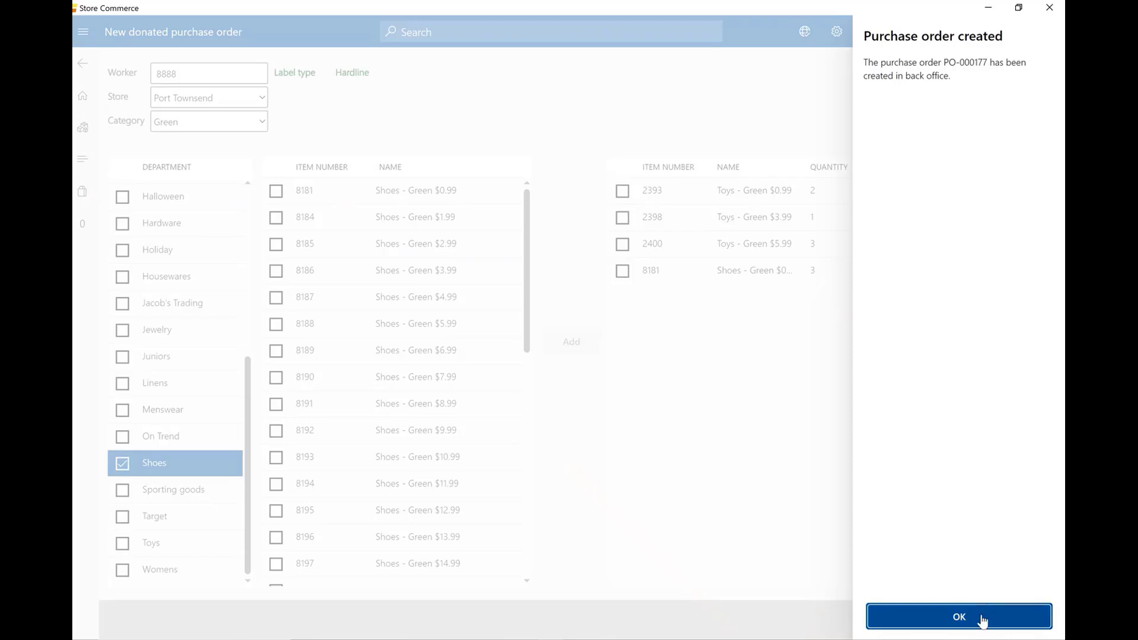
{"action": "left_click", "coordinate": [966, 624]}
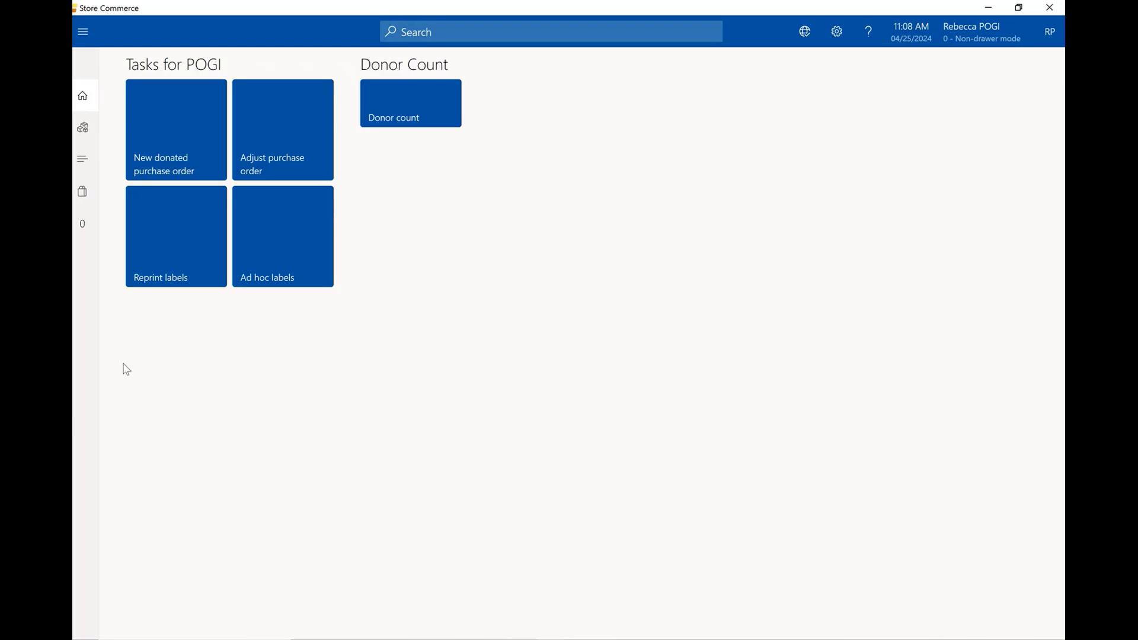
Open label reprinting with the New Goods label layout
{"action": "left_click", "coordinate": [178, 268]}
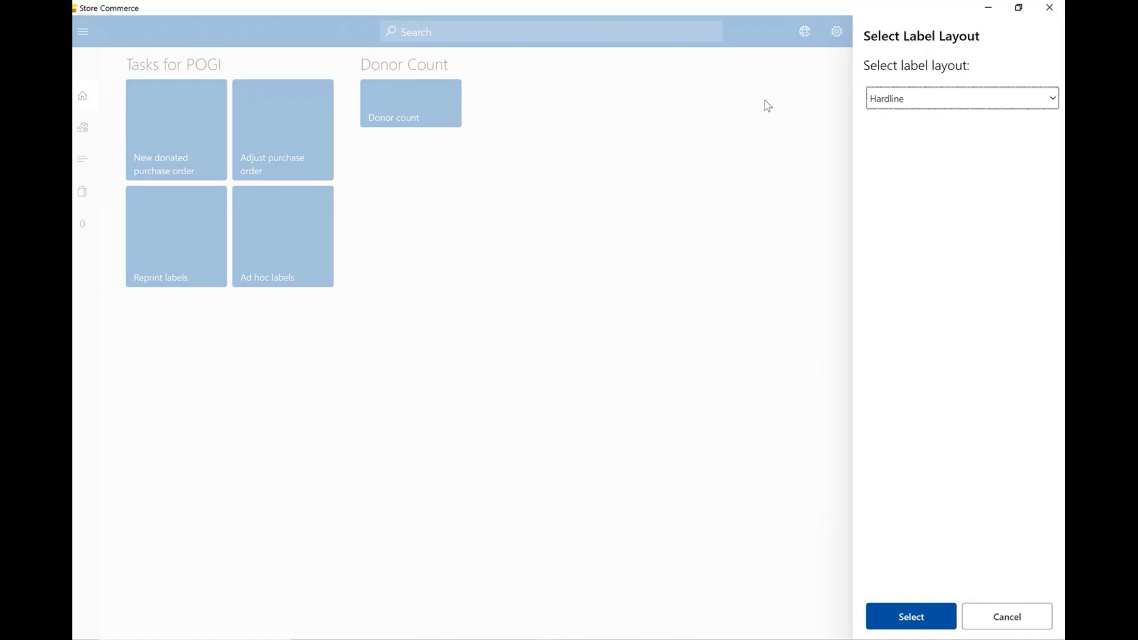
{"action": "left_click", "coordinate": [1055, 98]}
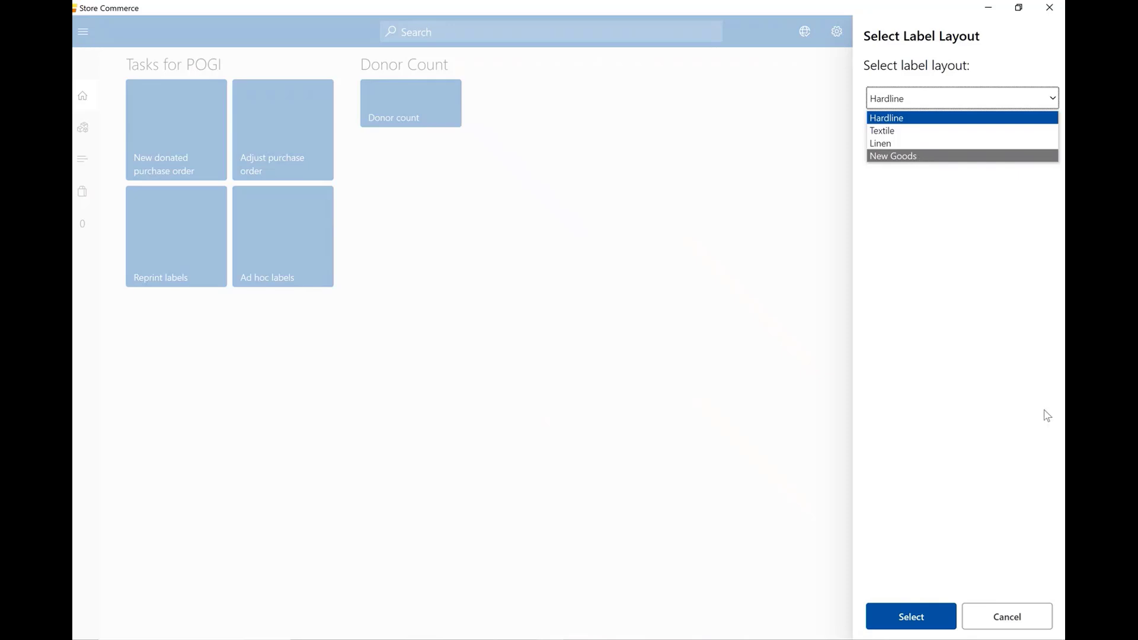
{"action": "left_click", "coordinate": [903, 156]}
{"action": "left_click", "coordinate": [941, 618]}
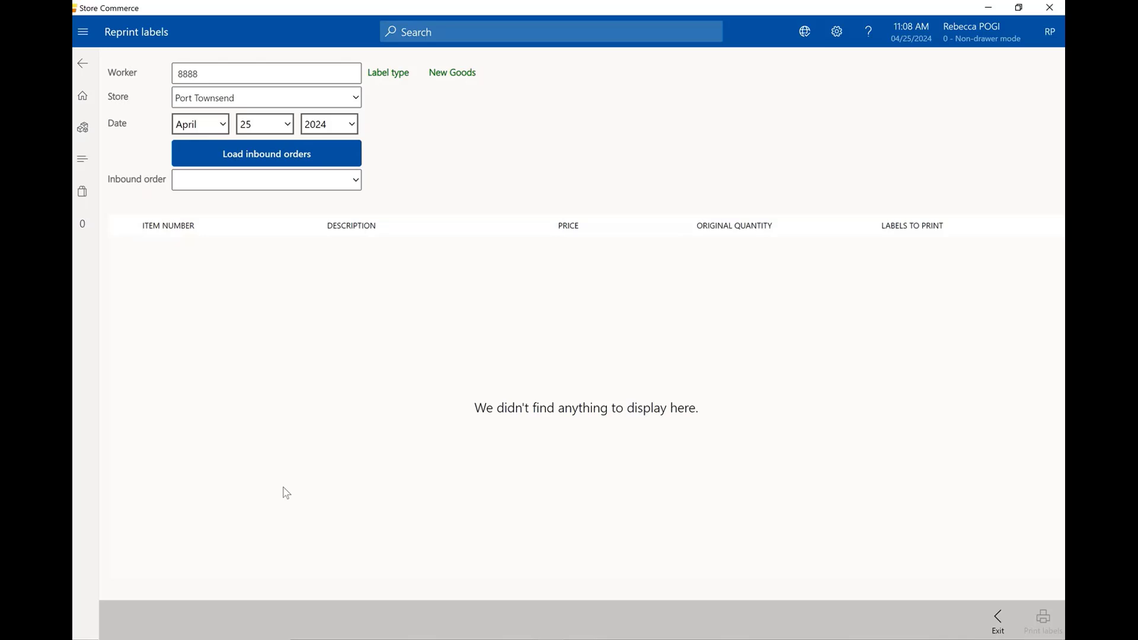
Load the Port Townsend inbound orders for April 25, 2024 and choose the newly created toys and shoes order
{"action": "left_click", "coordinate": [308, 153]}
{"action": "left_click", "coordinate": [412, 259]}
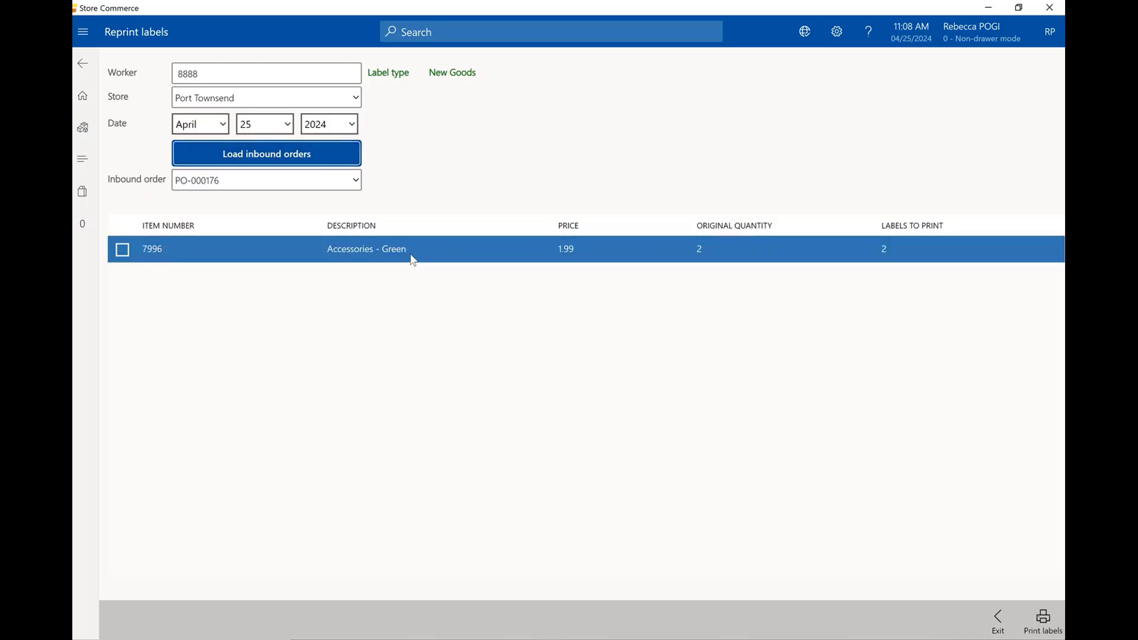
{"action": "left_click", "coordinate": [358, 185]}
{"action": "left_click", "coordinate": [325, 209]}
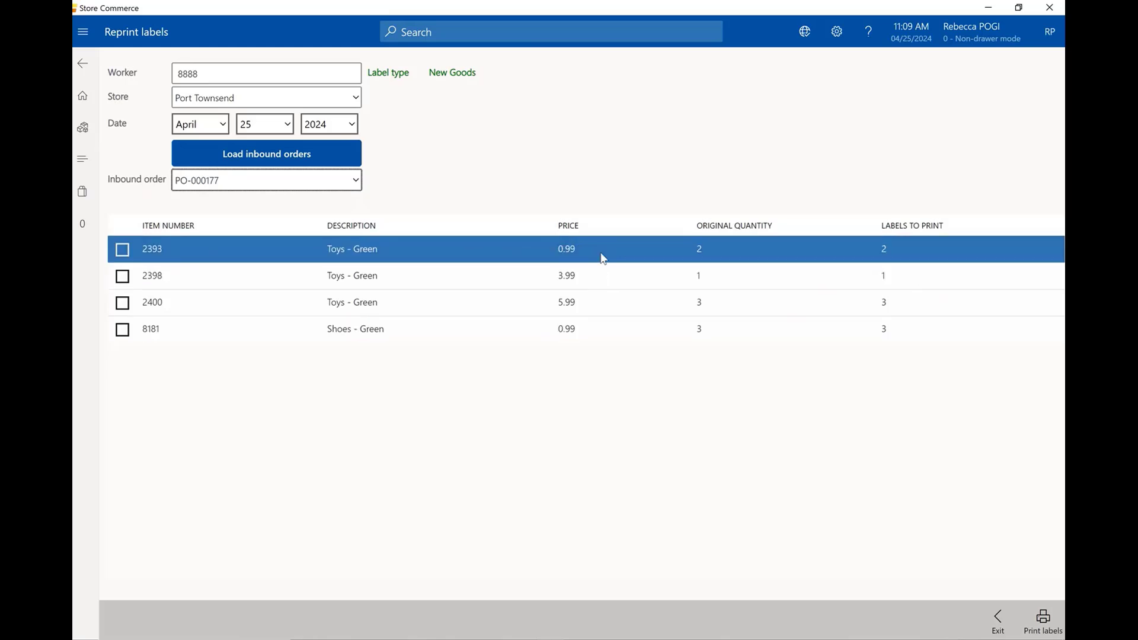
{"action": "left_click", "coordinate": [289, 126]}
{"action": "left_click", "coordinate": [291, 127]}
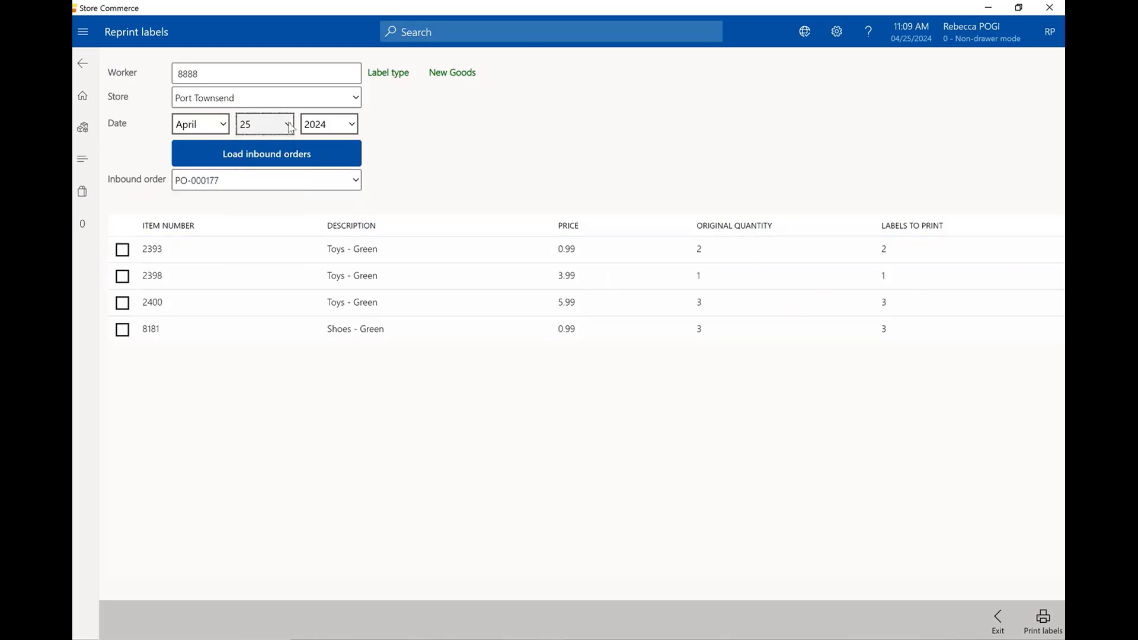
{"action": "left_click", "coordinate": [355, 99]}
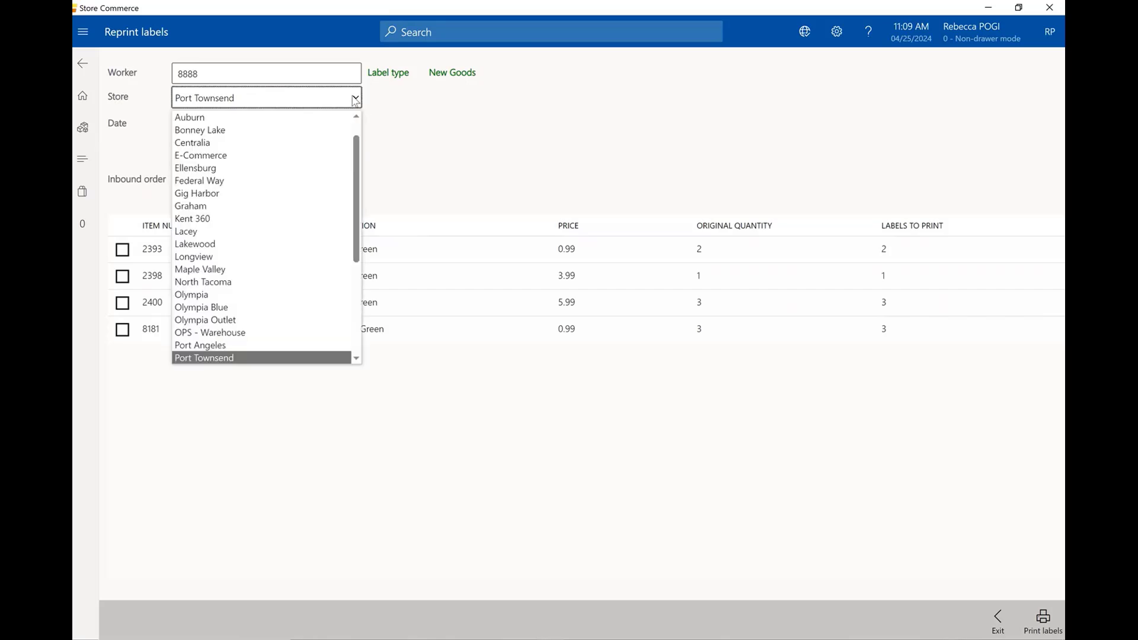
{"action": "left_click", "coordinate": [355, 100]}
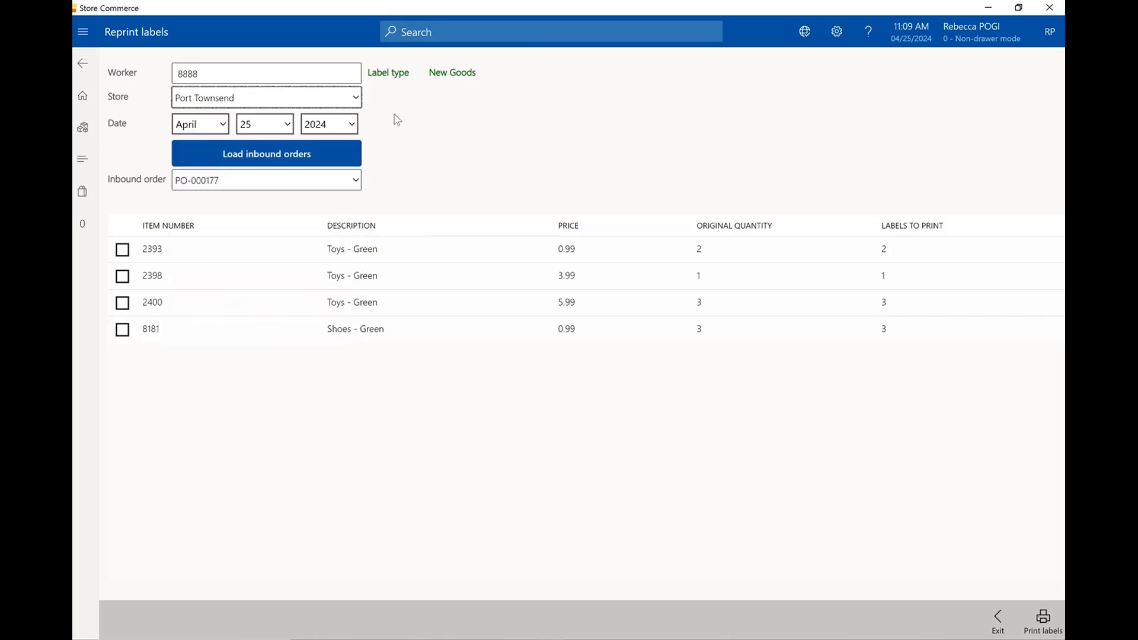
Set the labels to print to 1 for Toys - Green $0.99 and to 0 for Toys - Green $3.99
{"action": "left_click", "coordinate": [569, 249]}
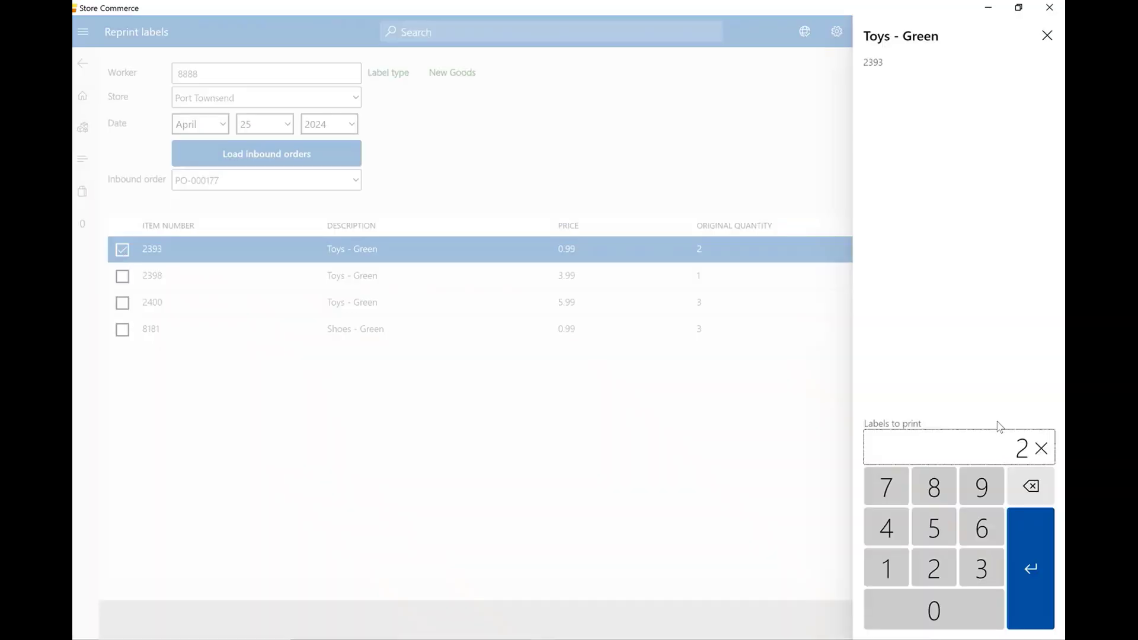
{"action": "type", "text": "1"}
{"action": "key", "text": "Return"}
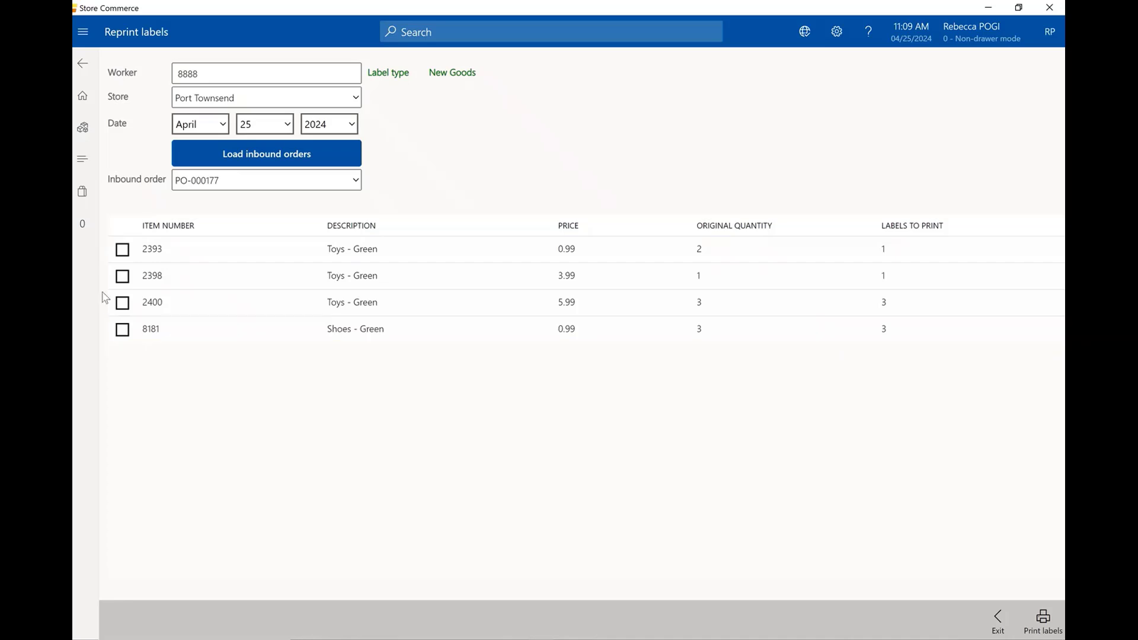
{"action": "left_click", "coordinate": [122, 277]}
{"action": "type", "text": "0"}
{"action": "key", "text": "Return"}
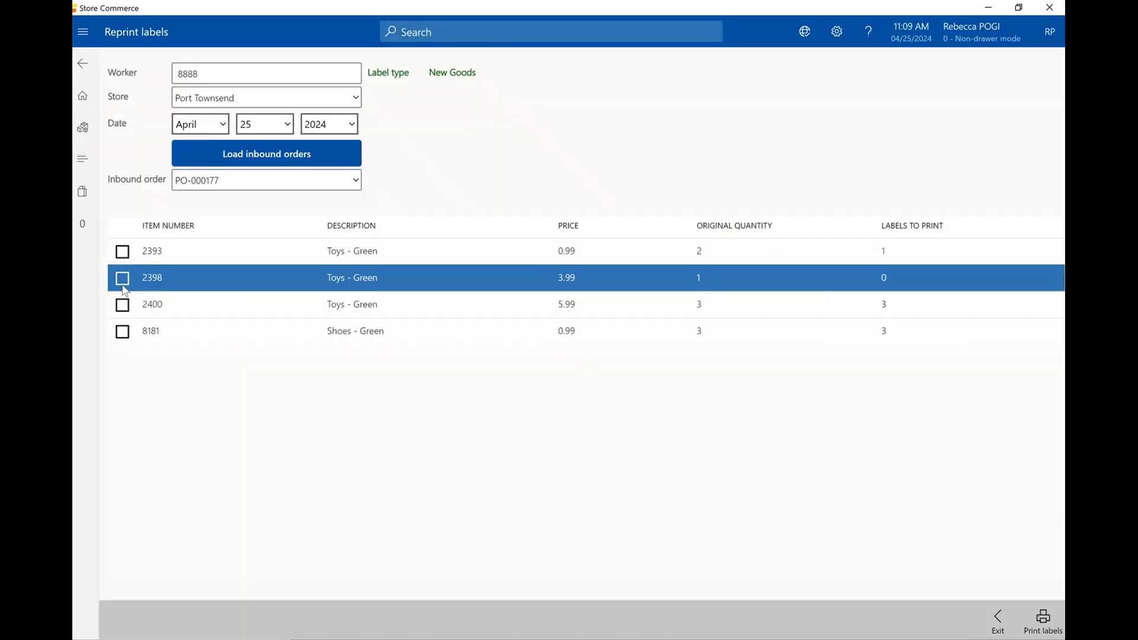
Set the labels to print to 0 for Toys - Green $5.99 and Shoes - Green $0.99, and print the order's labels
{"action": "left_click", "coordinate": [123, 304]}
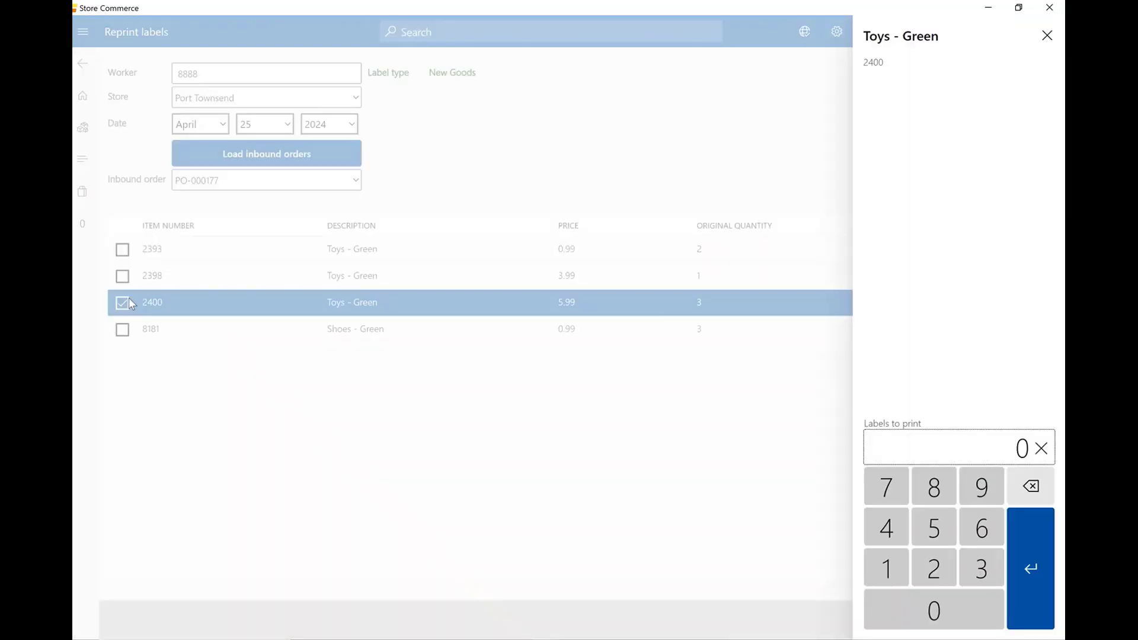
{"action": "key", "text": "Return"}
{"action": "left_click", "coordinate": [124, 328]}
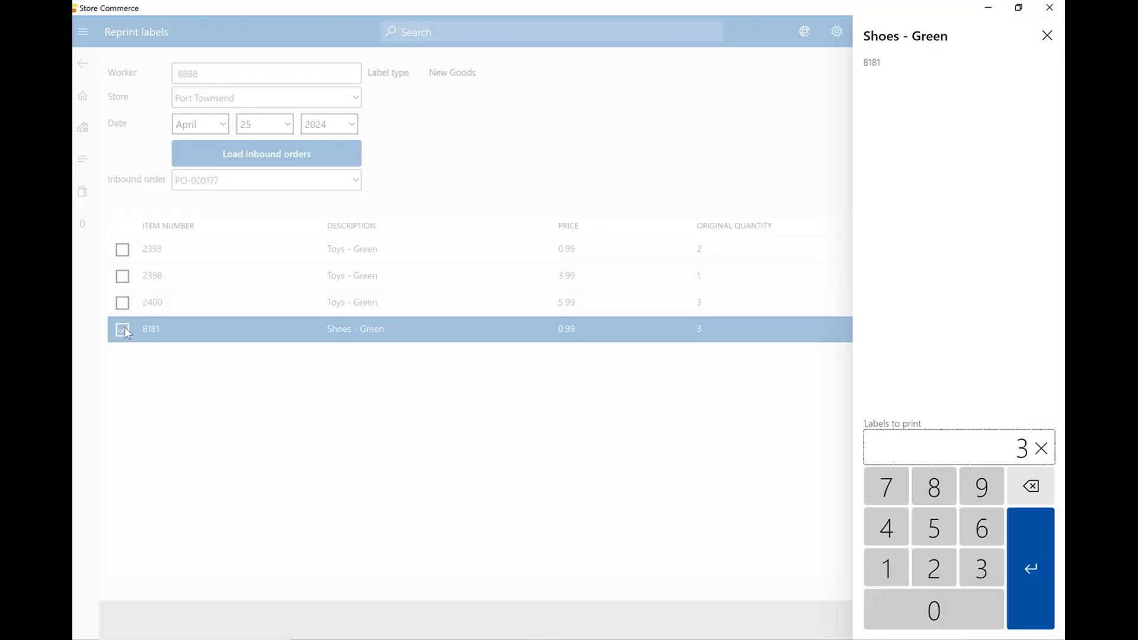
{"action": "key", "text": "Return"}
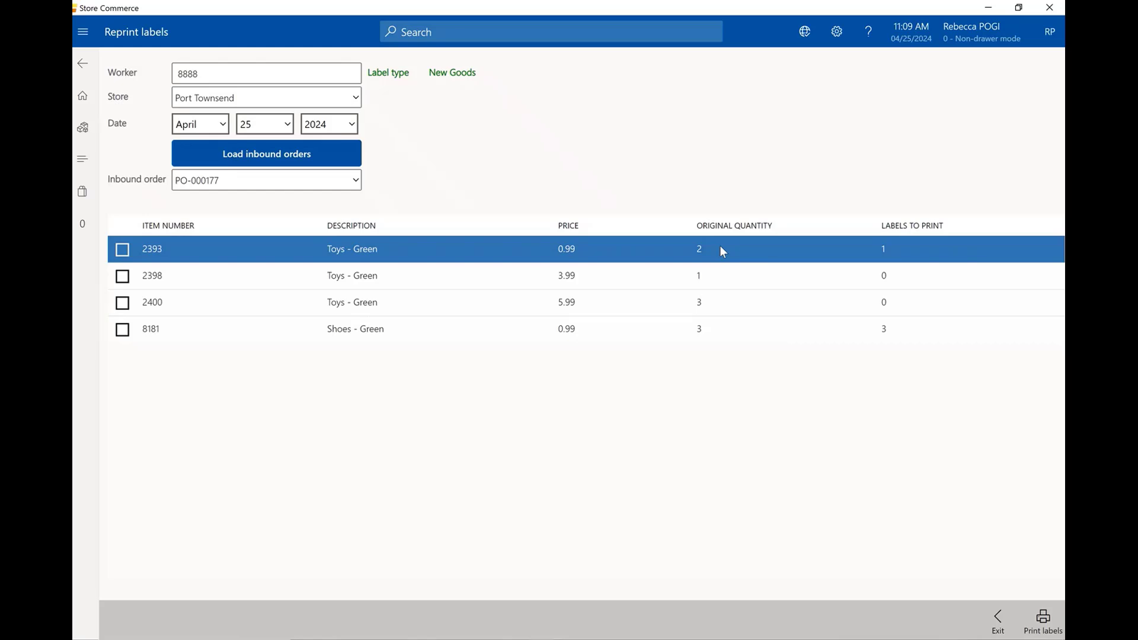
{"action": "left_click", "coordinate": [727, 327]}
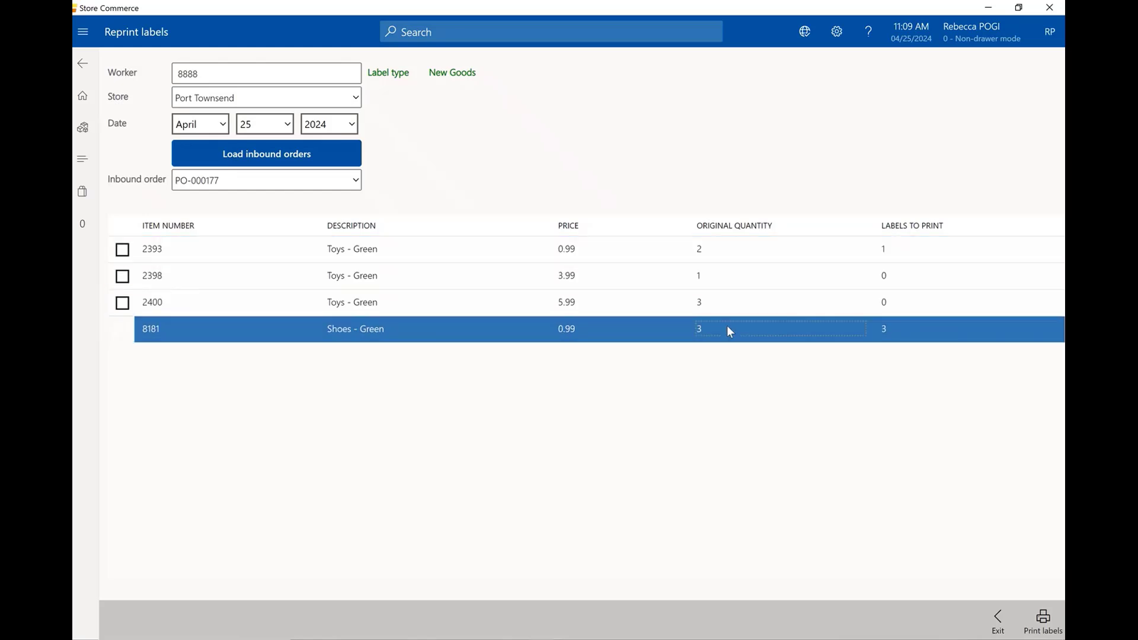
{"action": "type", "text": "0"}
{"action": "key", "text": "Return"}
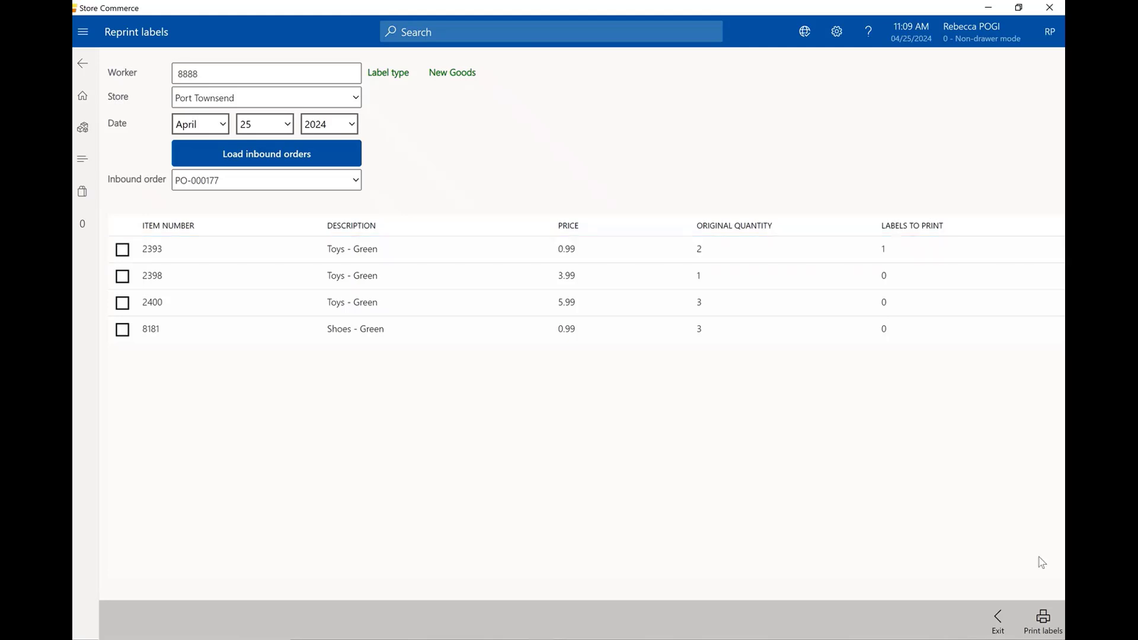
{"action": "left_click", "coordinate": [1045, 622]}
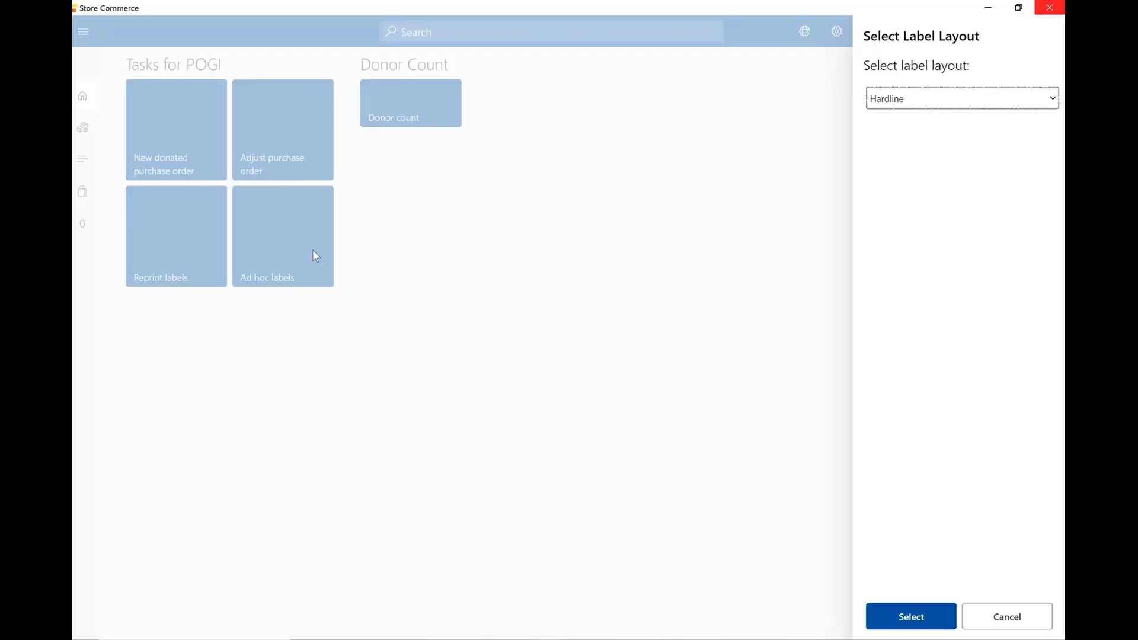
Open ad hoc label printing with the New Goods label layout
{"action": "left_click", "coordinate": [1058, 105]}
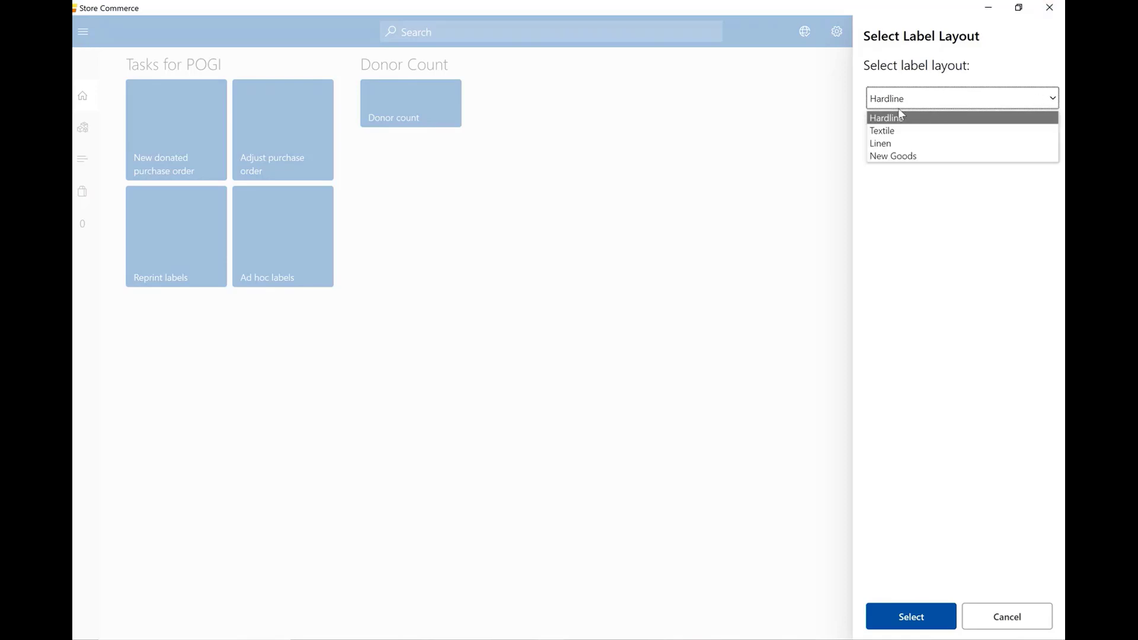
{"action": "left_click", "coordinate": [894, 156]}
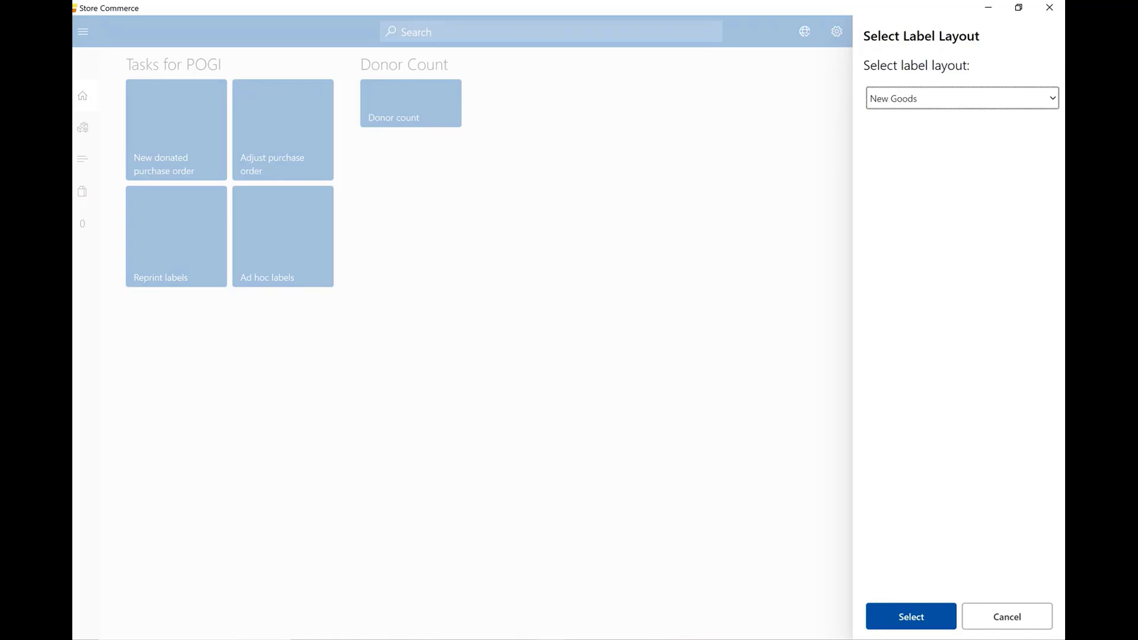
{"action": "left_click", "coordinate": [898, 621]}
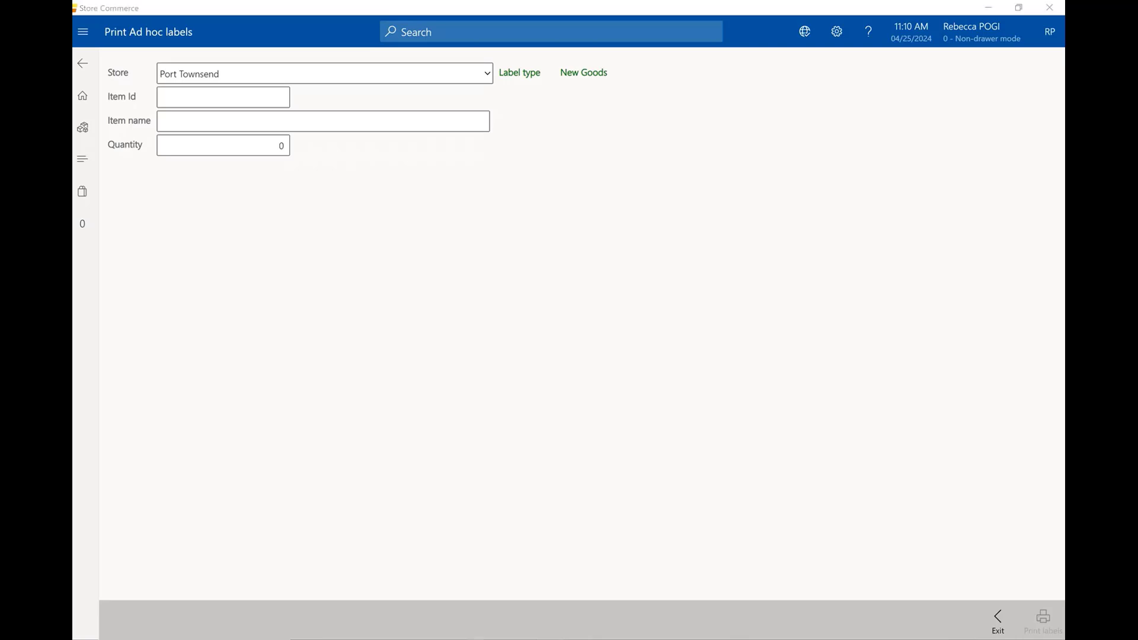
Keep Port Townsend as the store and load item 507001002 for the ad hoc labels
{"action": "left_click", "coordinate": [205, 94]}
{"action": "left_click", "coordinate": [492, 78]}
{"action": "left_click", "coordinate": [492, 77]}
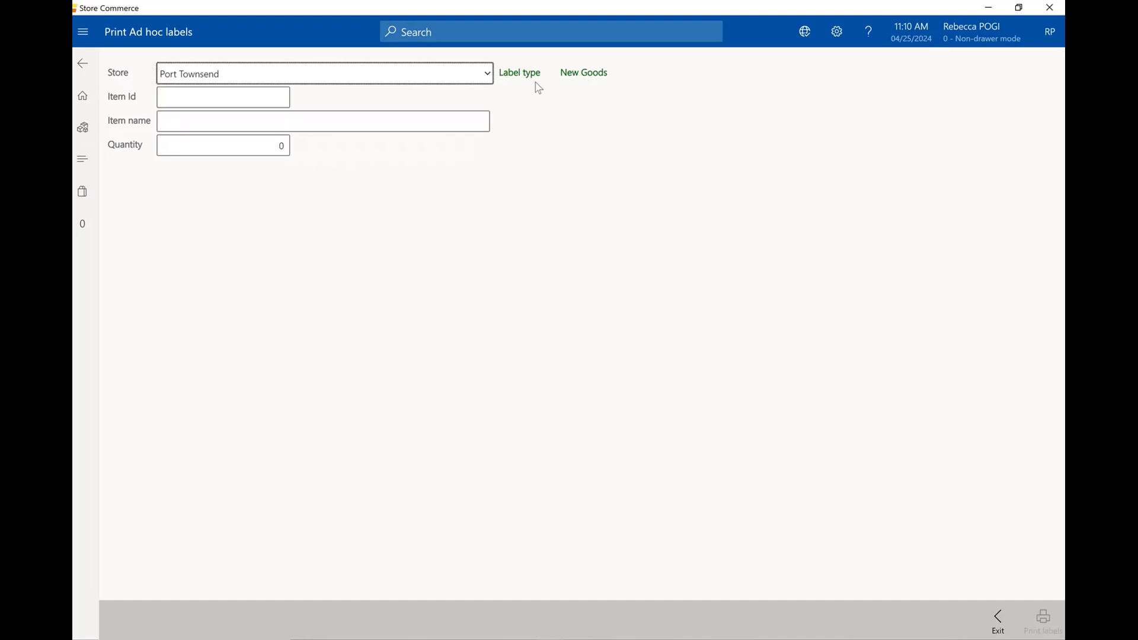
{"action": "left_click", "coordinate": [273, 95]}
{"action": "type", "text": "5"}
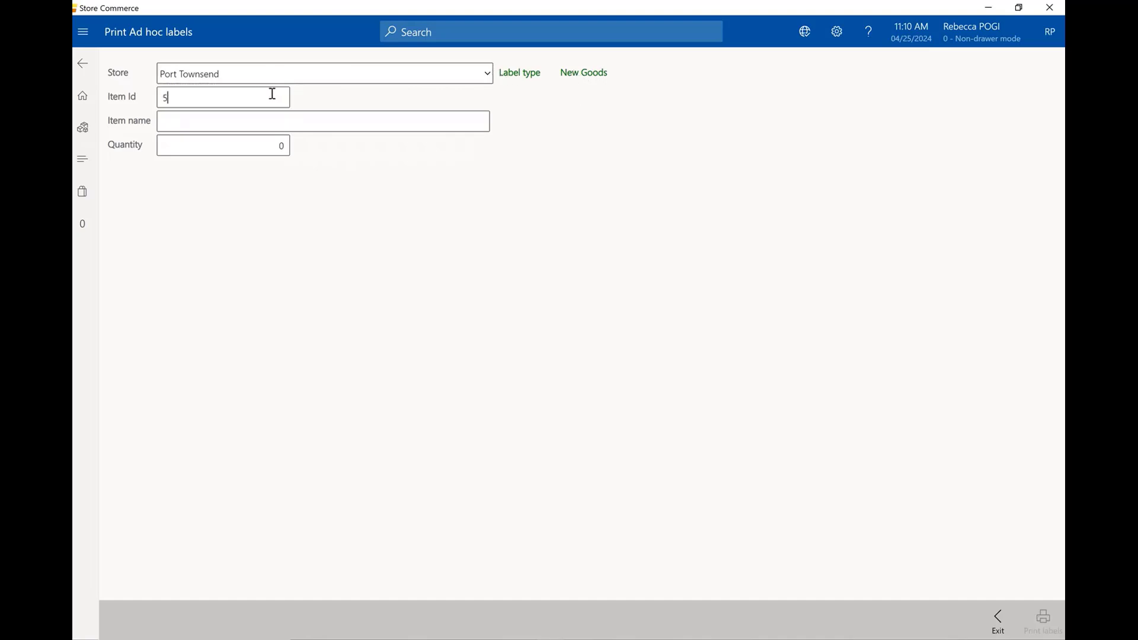
{"action": "type", "text": "07001002"}
{"action": "key", "text": "Return"}
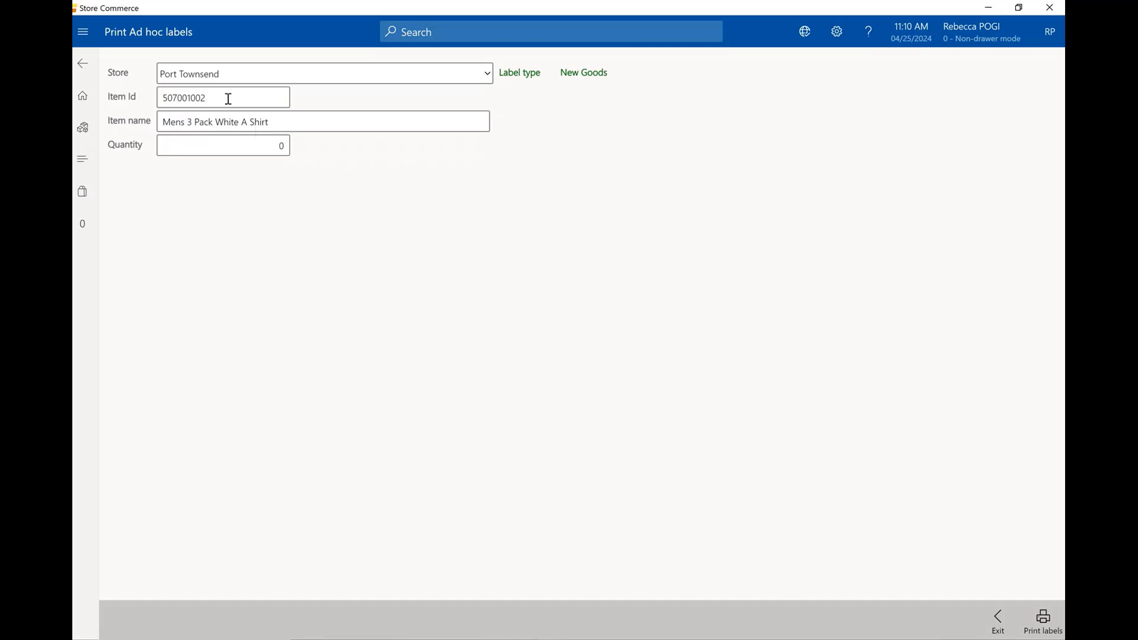
Set the ad hoc label quantity to 5 and print the labels
{"action": "left_click", "coordinate": [285, 146]}
{"action": "type", "text": "5"}
{"action": "left_click", "coordinate": [1045, 623]}
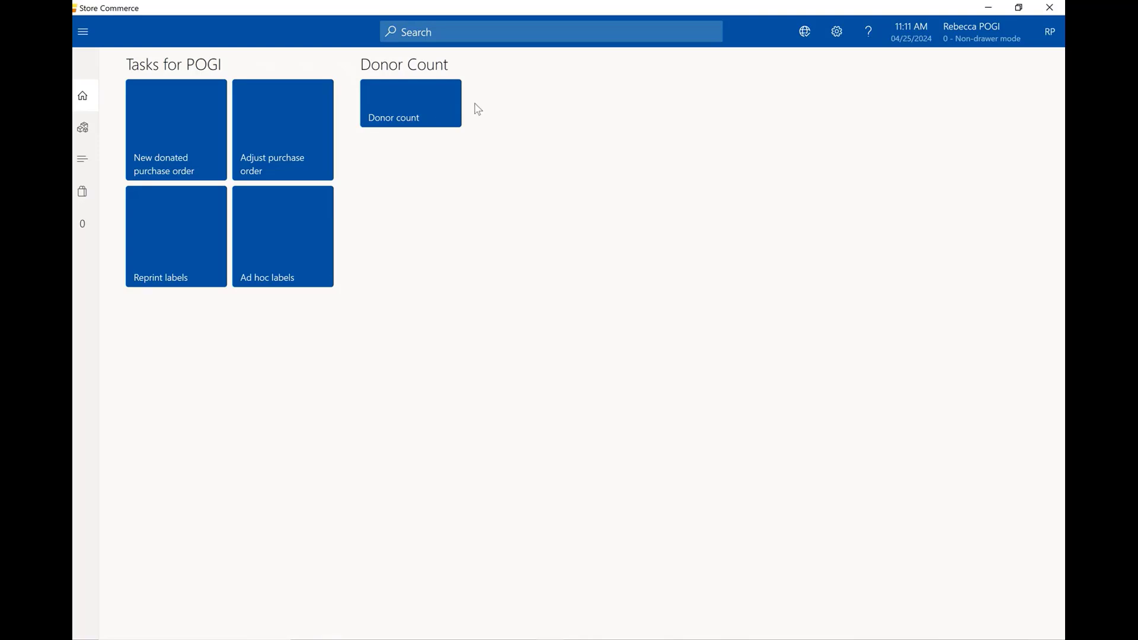
Open a donor count purchase order, keep Port Townsend as the store, and select the Donor count department
{"action": "left_click", "coordinate": [409, 115]}
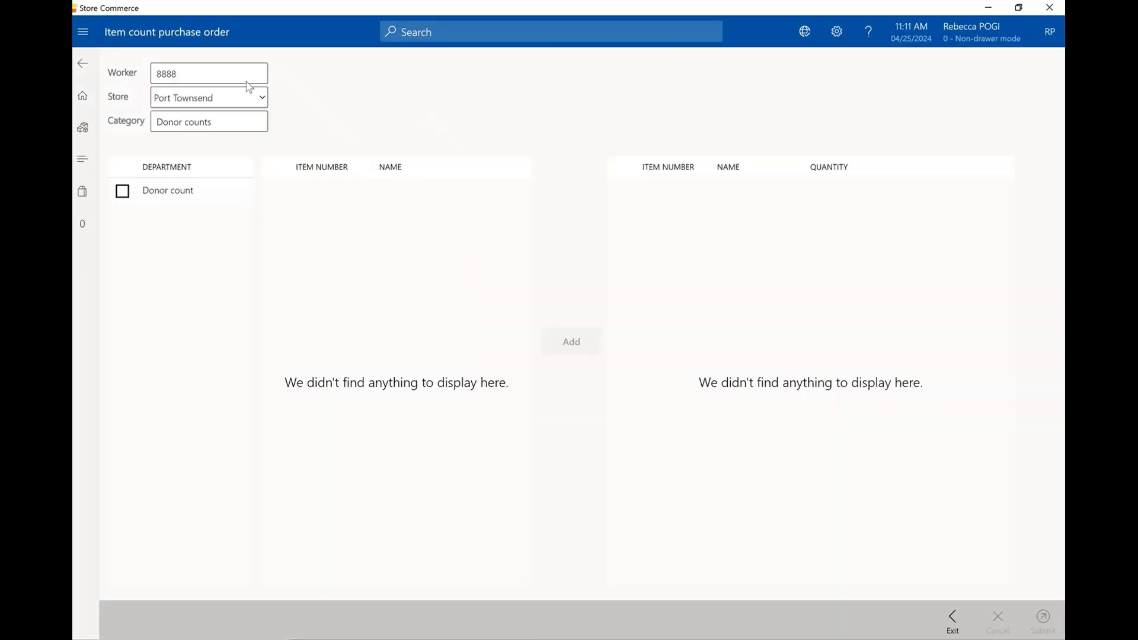
{"action": "left_click", "coordinate": [264, 100]}
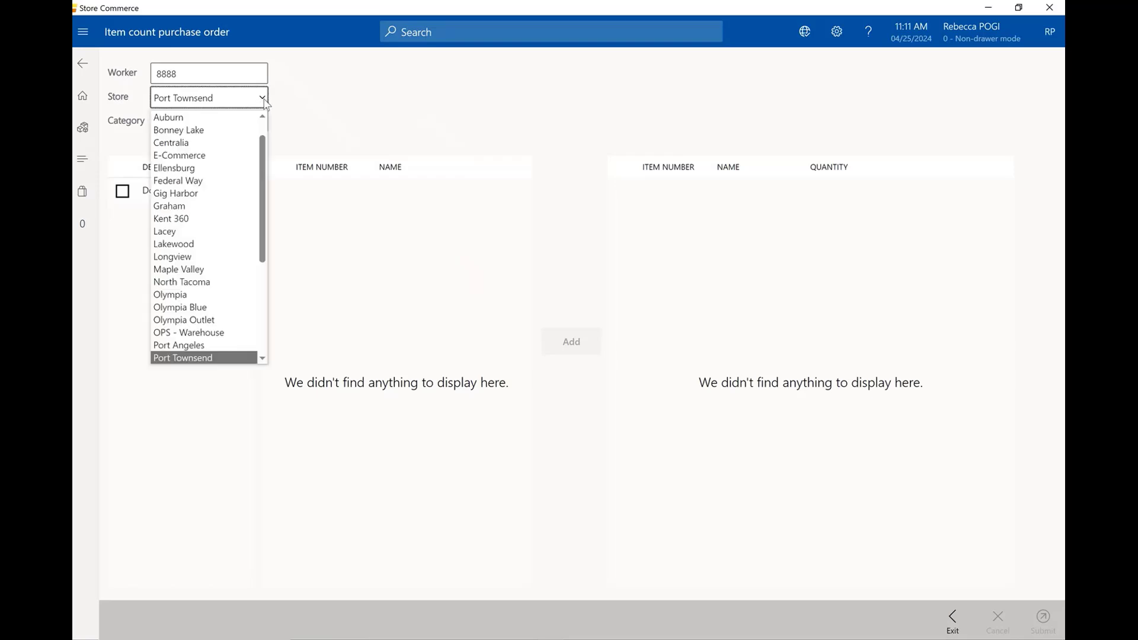
{"action": "left_click", "coordinate": [265, 101]}
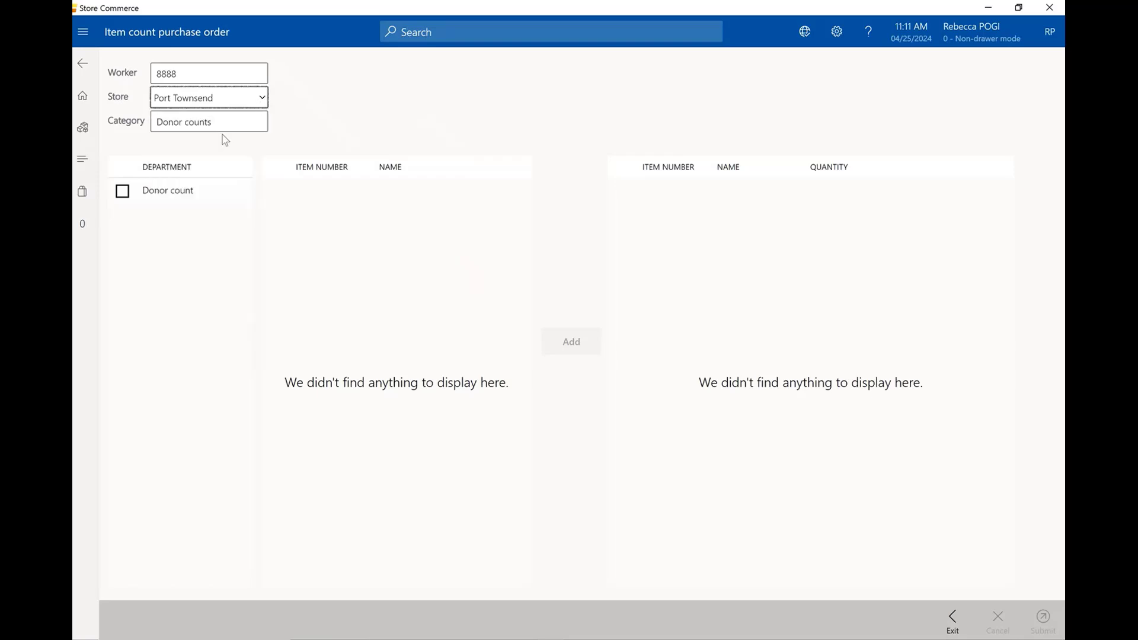
{"action": "left_click", "coordinate": [152, 198]}
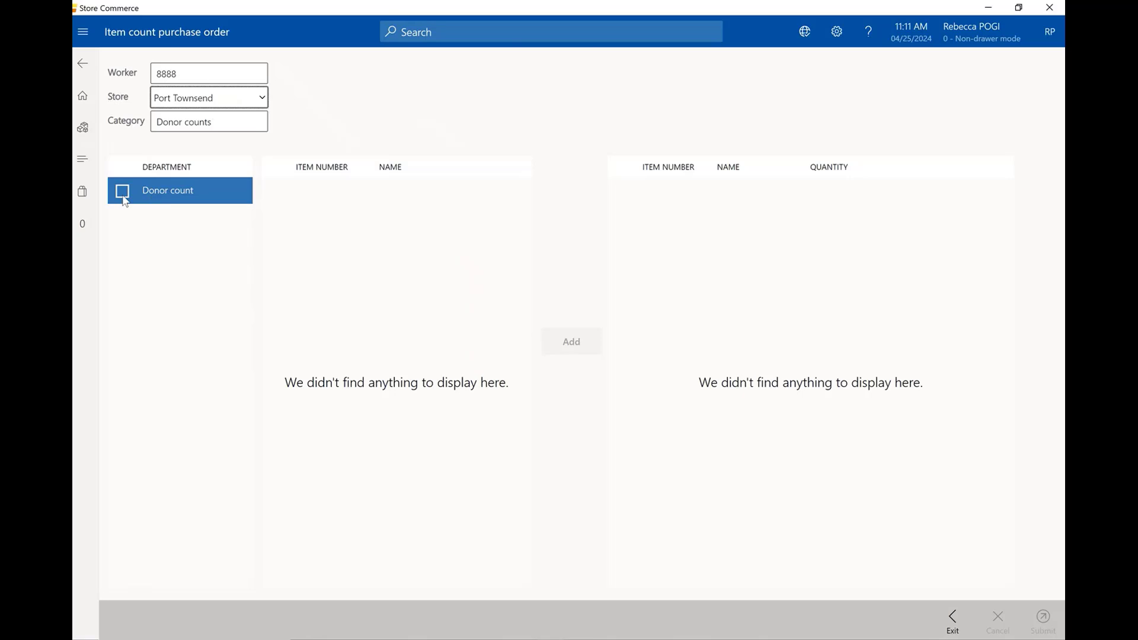
Add the Donor Count $0.00 item to the order with a quantity of 142
{"action": "left_click", "coordinate": [276, 190]}
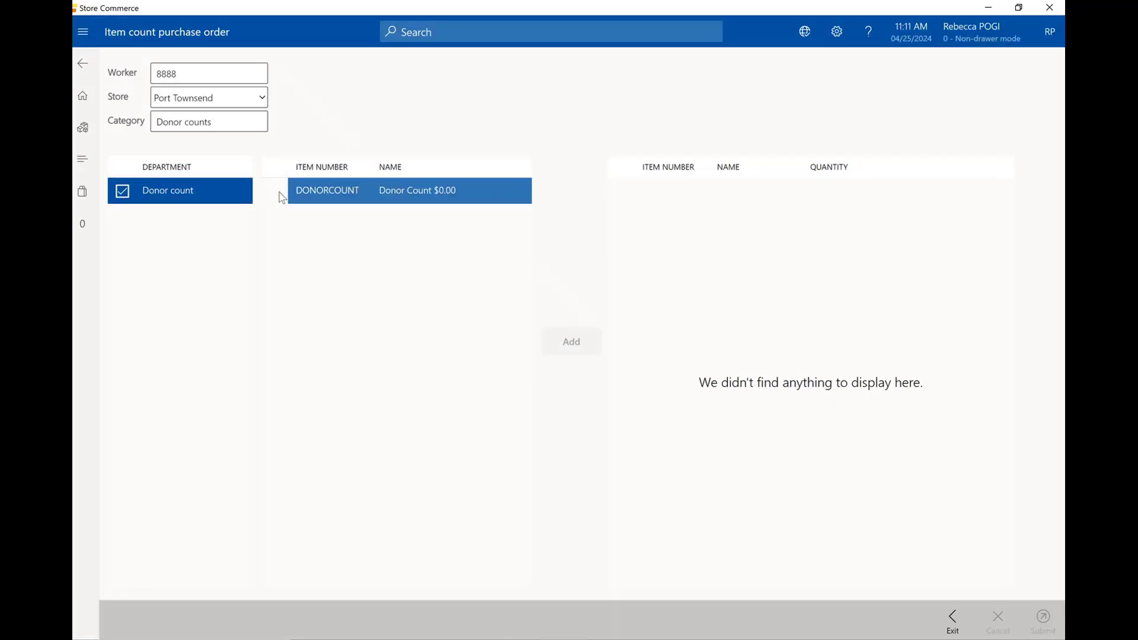
{"action": "left_click", "coordinate": [588, 337]}
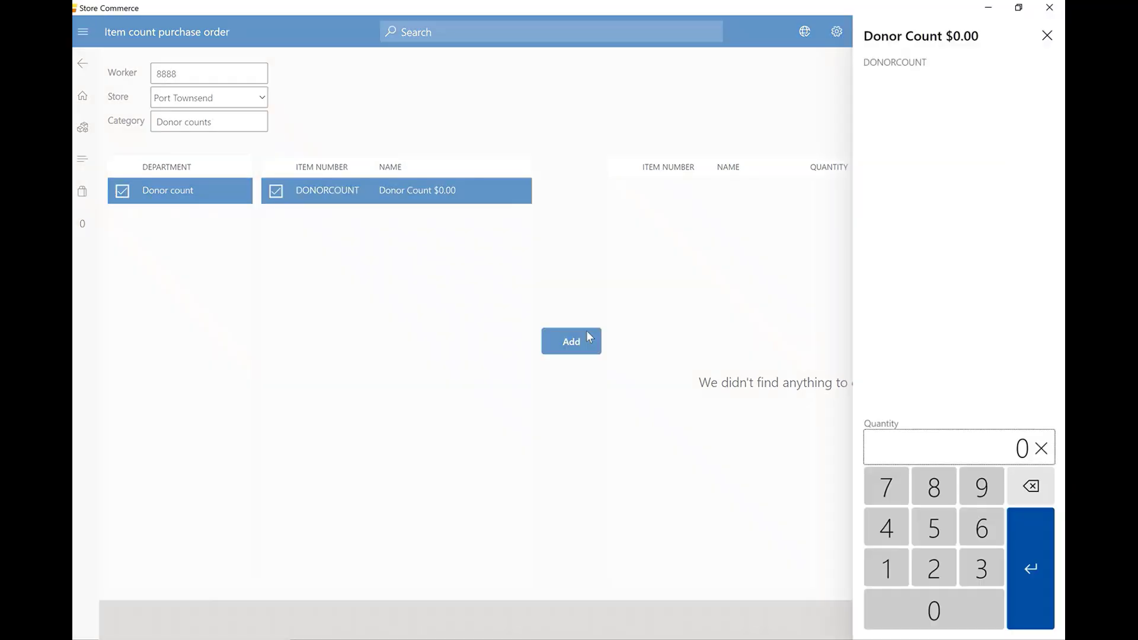
{"action": "type", "text": "142"}
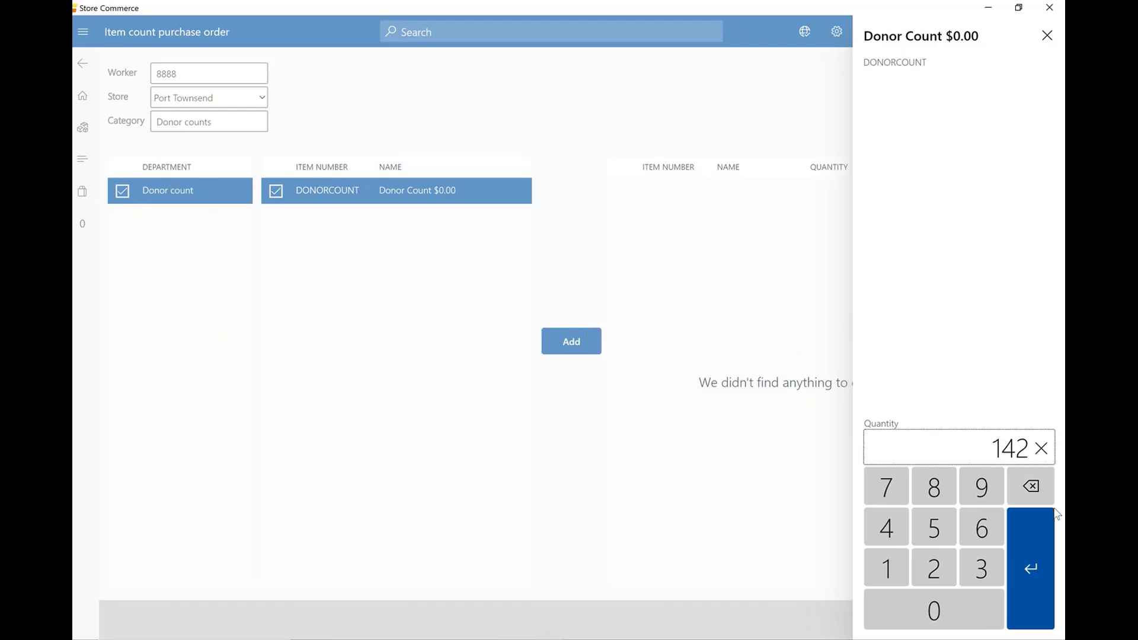
{"action": "left_click", "coordinate": [1044, 583]}
Submit the item count purchase order, confirm the submission, and acknowledge its creation
{"action": "left_click", "coordinate": [1043, 617]}
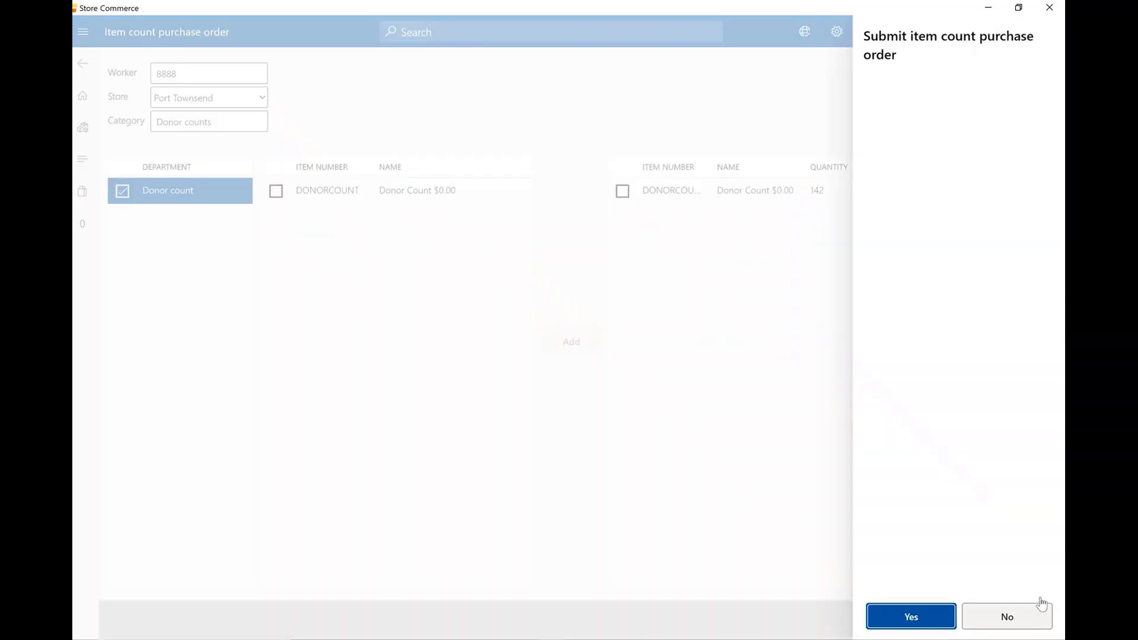
{"action": "left_click", "coordinate": [922, 615]}
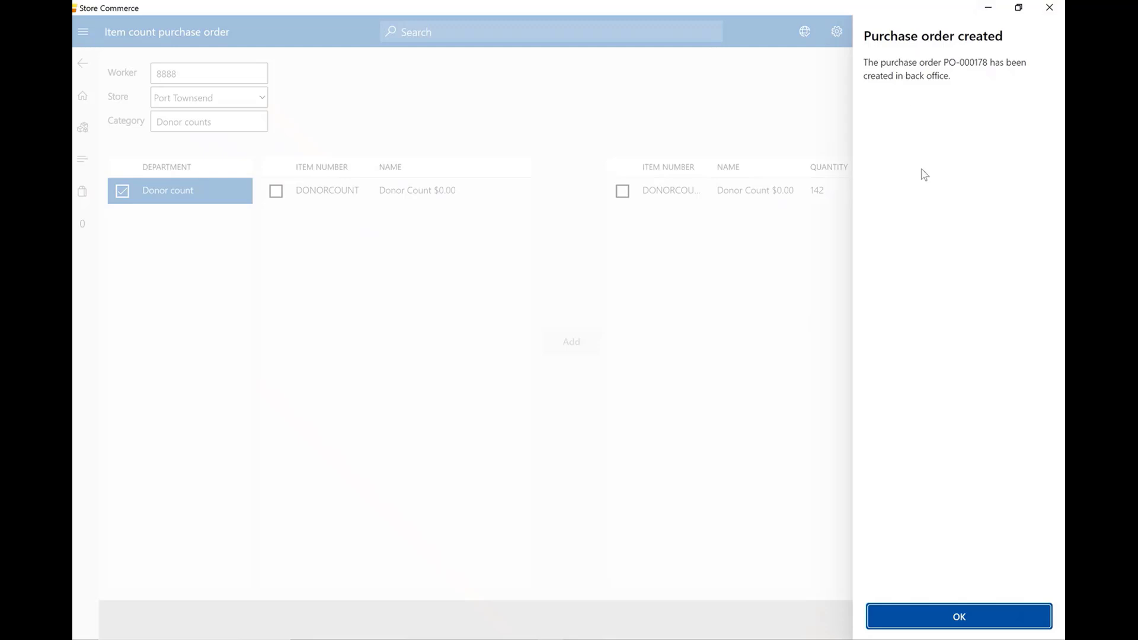
{"action": "left_click", "coordinate": [964, 622]}
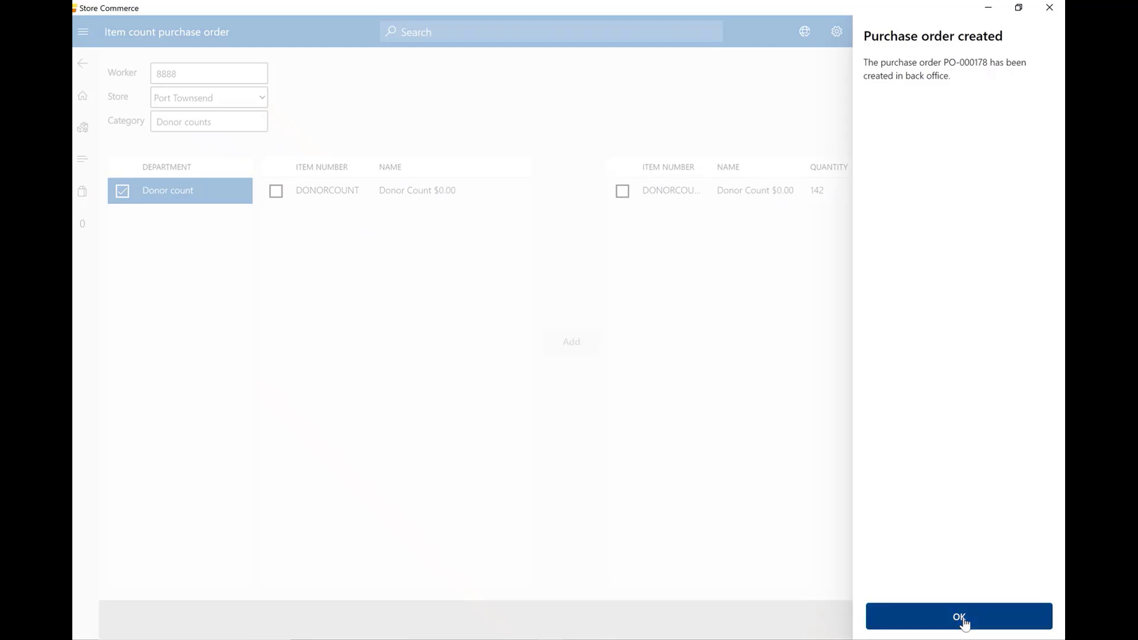